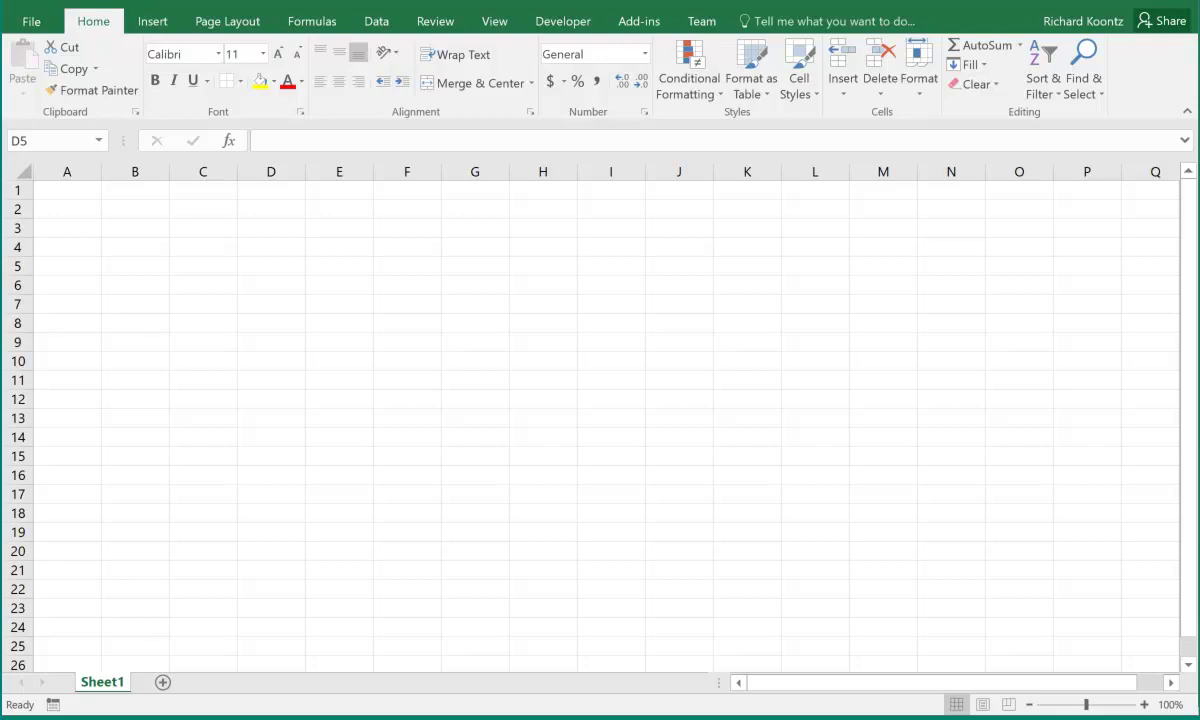
- Enter the initial outlay of -3500 in cell D5
{"action": "left_click", "coordinate": [259, 272]}
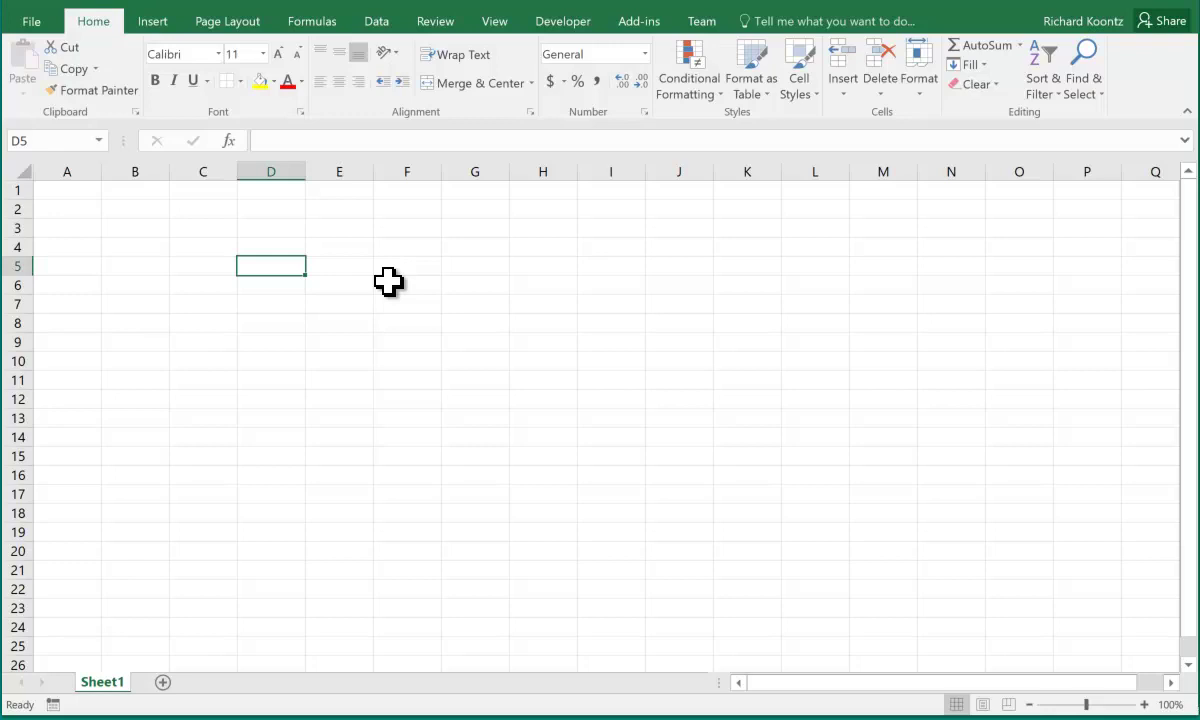
{"action": "type", "text": "-"}
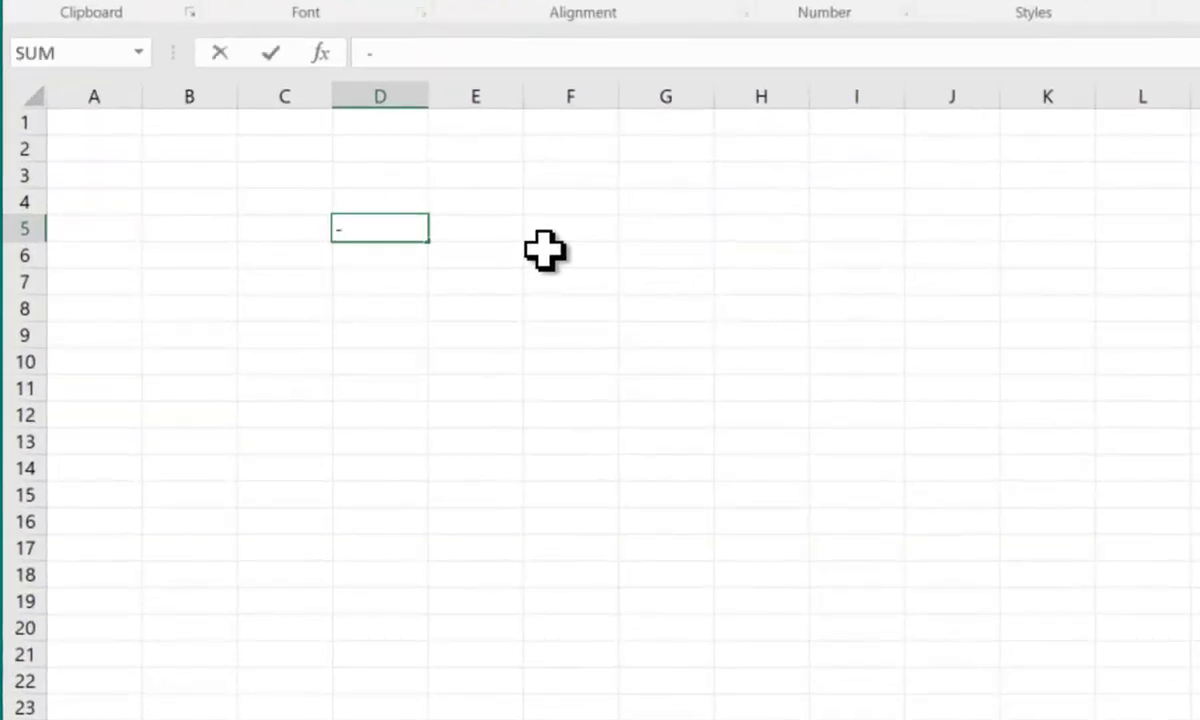
{"action": "type", "text": "3500"}
{"action": "key", "text": "Return"}
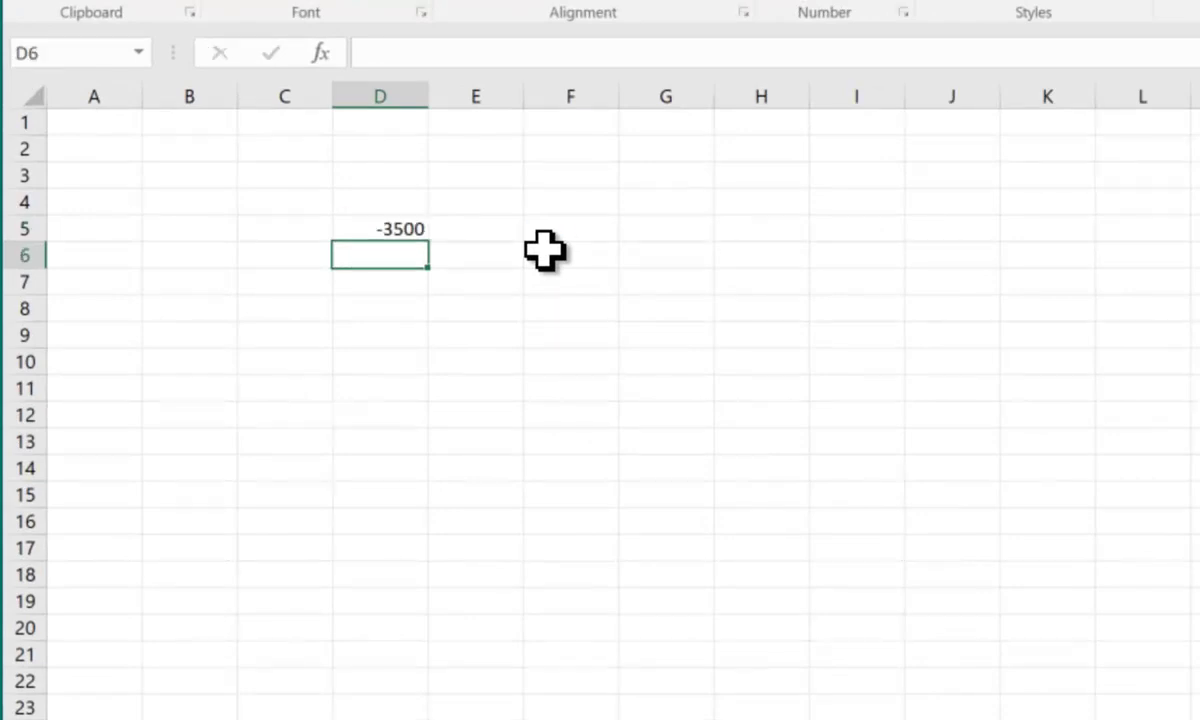
- Fill row 4 above the outlay with the period headings today, 1, 2, 3 and 4 in D4:H4
{"action": "key", "text": "Up"}
{"action": "key", "text": "Up"}
{"action": "type", "text": "today"}
{"action": "key", "text": "Return"}
{"action": "key", "text": "Up"}
{"action": "key", "text": "Right"}
{"action": "type", "text": "1"}
{"action": "key", "text": "Tab"}
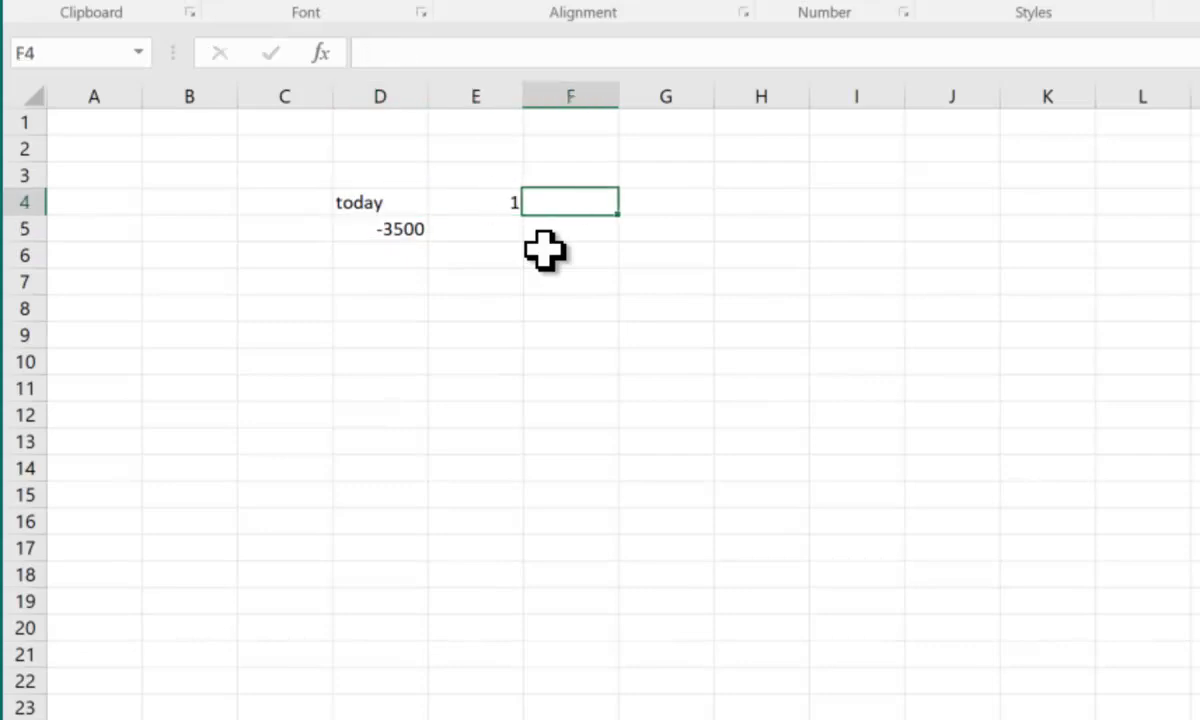
{"action": "type", "text": "2"}
{"action": "key", "text": "Tab"}
{"action": "type", "text": "3"}
{"action": "key", "text": "Tab"}
{"action": "type", "text": "4"}
{"action": "key", "text": "Tab"}
- Enter a cash inflow of 1000 for each of periods 1 to 4 in cells E5:H5
{"action": "key", "text": "Left"}
{"action": "key", "text": "Left"}
{"action": "key", "text": "Left"}
{"action": "key", "text": "Left"}
{"action": "key", "text": "Right"}
{"action": "key", "text": "Right"}
{"action": "key", "text": "Right"}
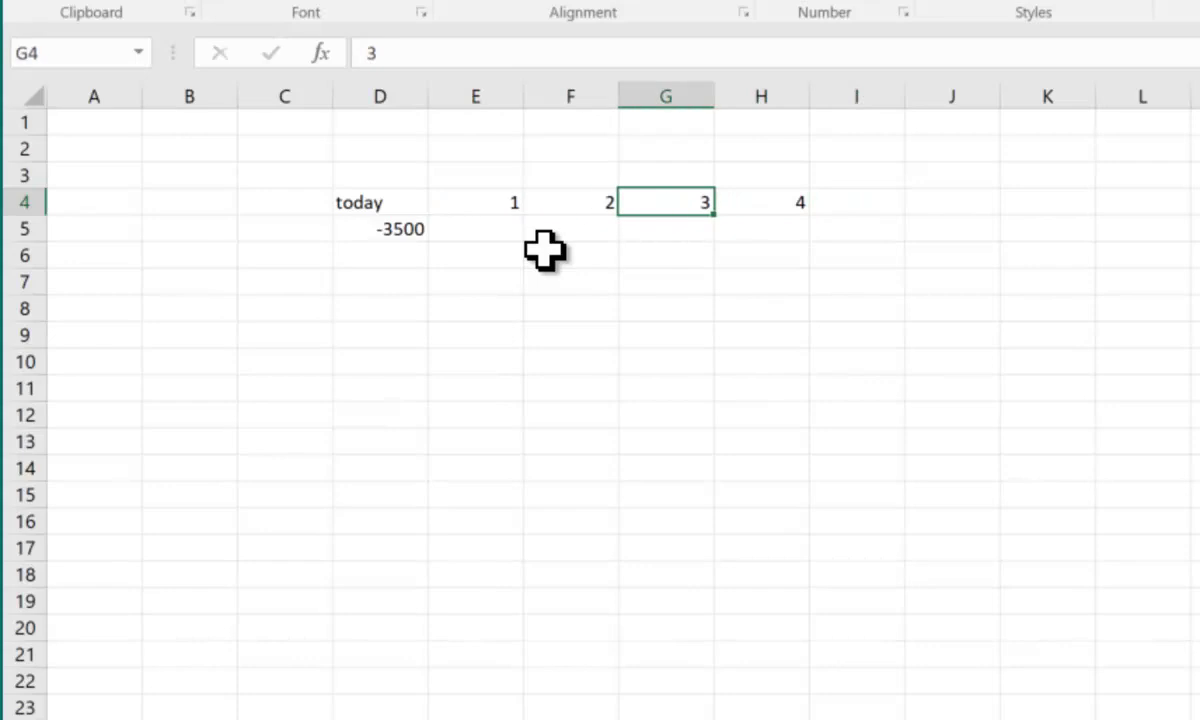
{"action": "key", "text": "Down"}
{"action": "key", "text": "Left"}
{"action": "key", "text": "Left"}
{"action": "key", "text": "Left"}
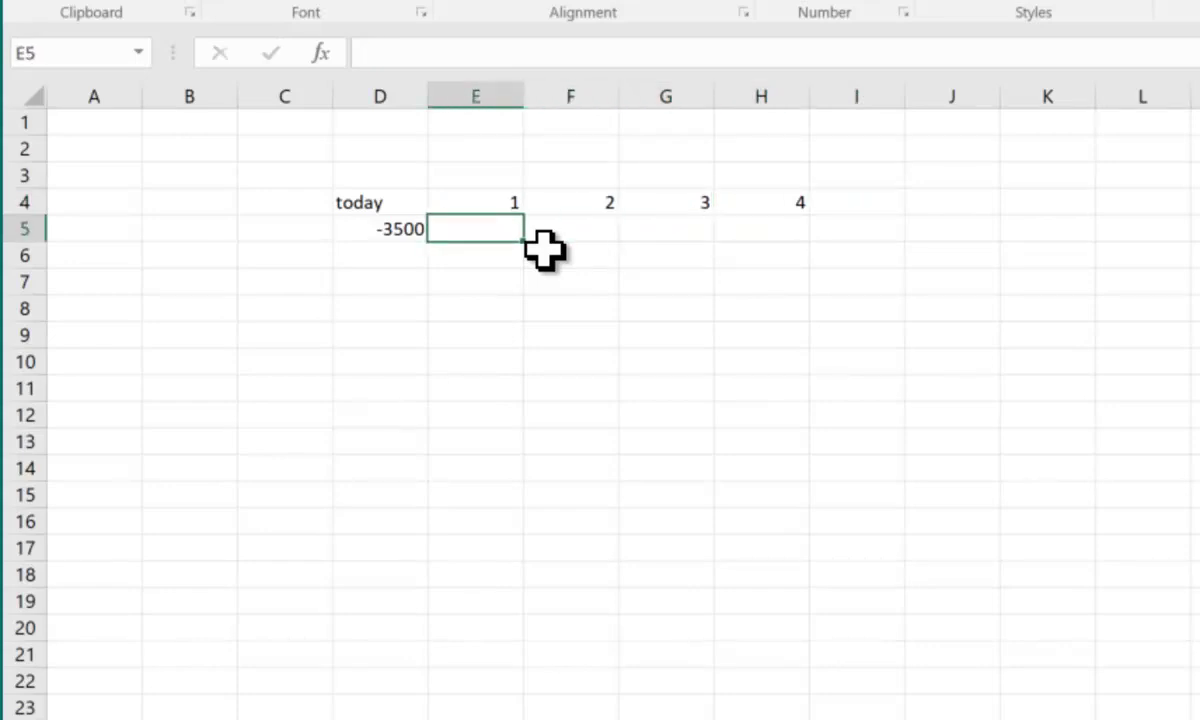
{"action": "type", "text": "1000"}
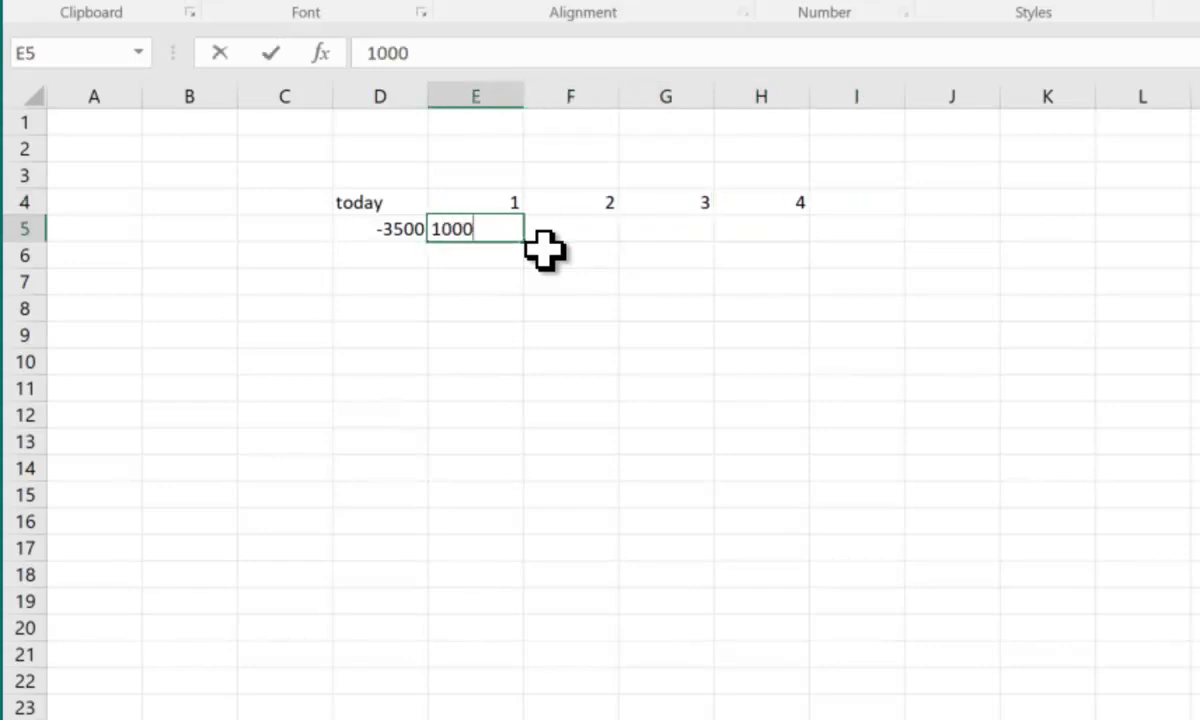
{"action": "key", "text": "Tab"}
{"action": "type", "text": "1000"}
{"action": "key", "text": "Tab"}
{"action": "type", "text": "1000"}
{"action": "key", "text": "Tab"}
{"action": "type", "text": "1000"}
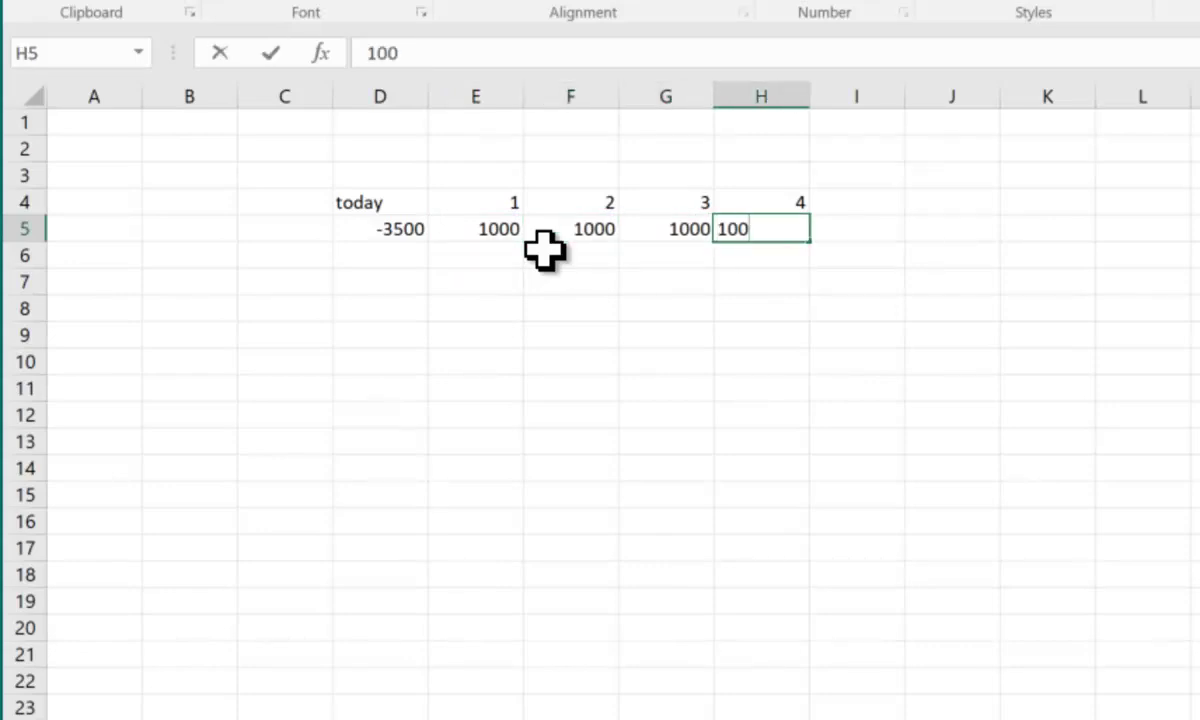
{"action": "key", "text": "Down"}
{"action": "key", "text": "Down"}
{"action": "key", "text": "Left"}
{"action": "key", "text": "Left"}
{"action": "key", "text": "Left"}
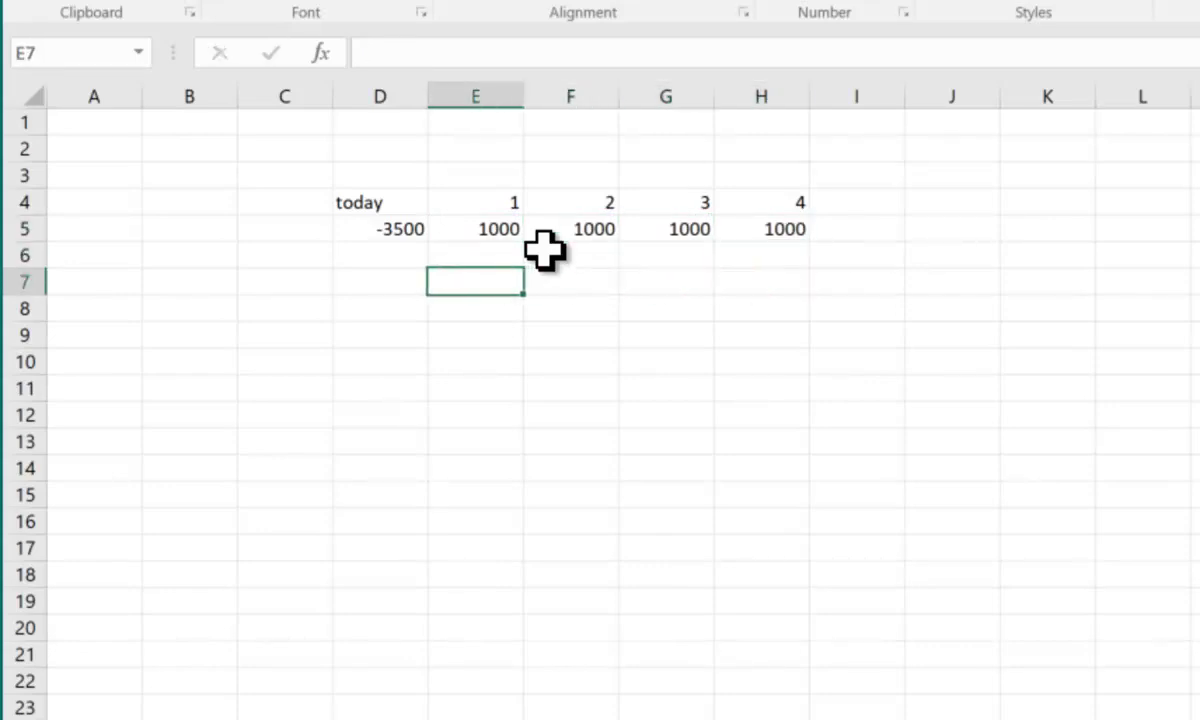
{"action": "key", "text": "Left"}
{"action": "key", "text": "Down"}
{"action": "key", "text": "Down"}
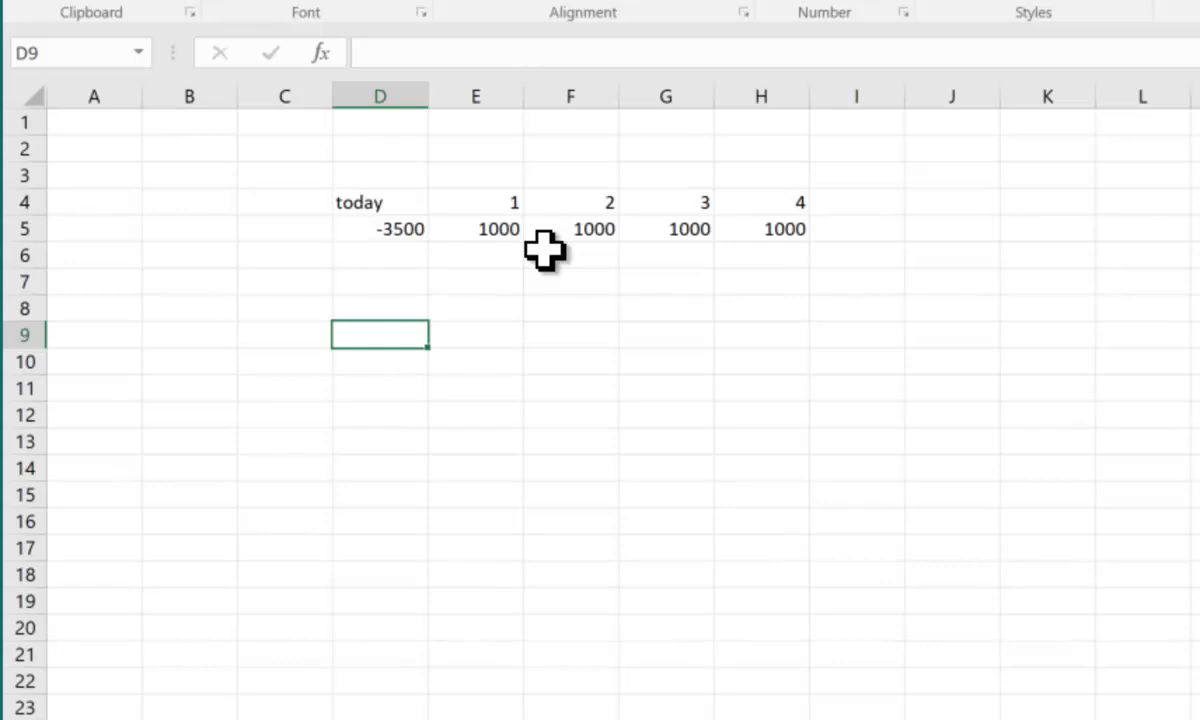
{"action": "key", "text": "Left"}
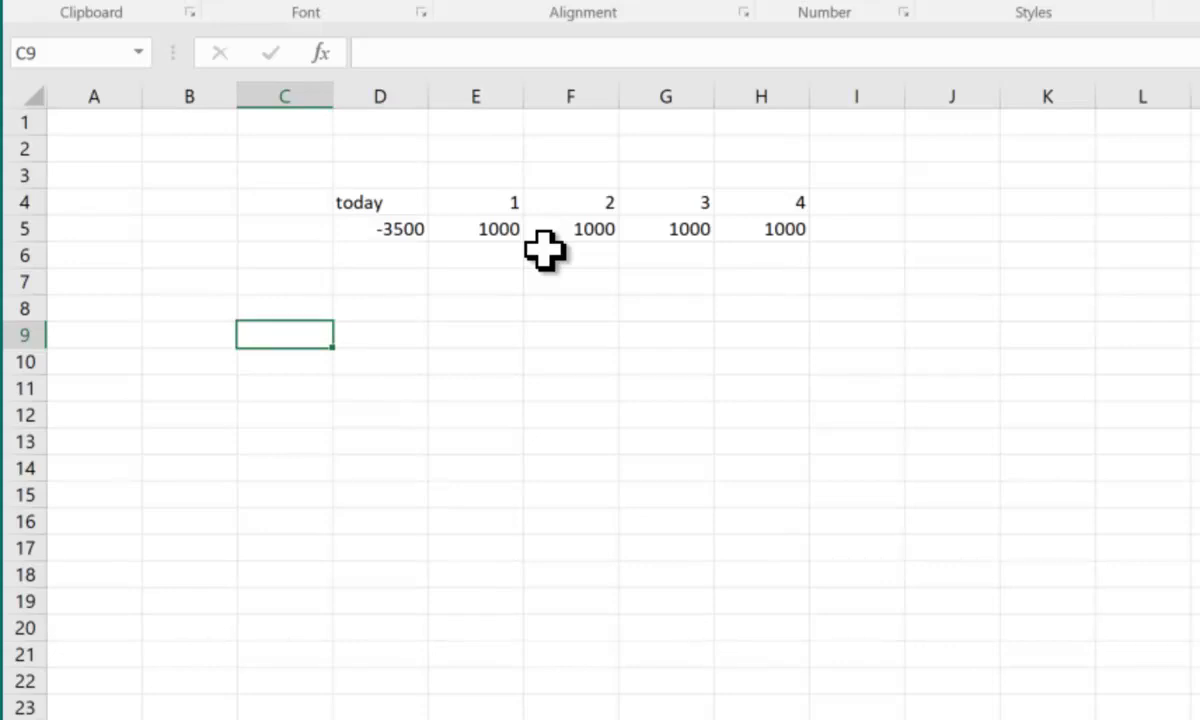
- Label cell D2 above the cash flow table as "Interest rate"
{"action": "key", "text": "Up"}
{"action": "key", "text": "Up"}
{"action": "key", "text": "Up"}
{"action": "key", "text": "Up"}
{"action": "key", "text": "Up"}
{"action": "key", "text": "Up"}
{"action": "key", "text": "Up"}
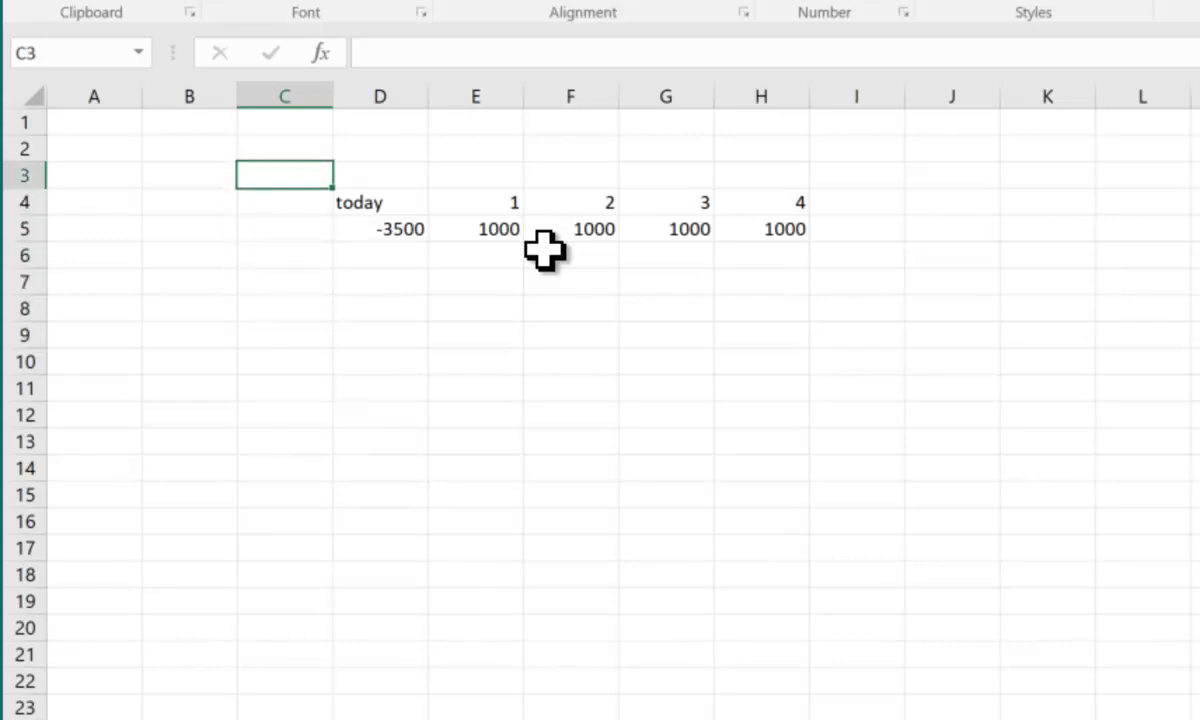
{"action": "key", "text": "Right"}
{"action": "type", "text": "I"}
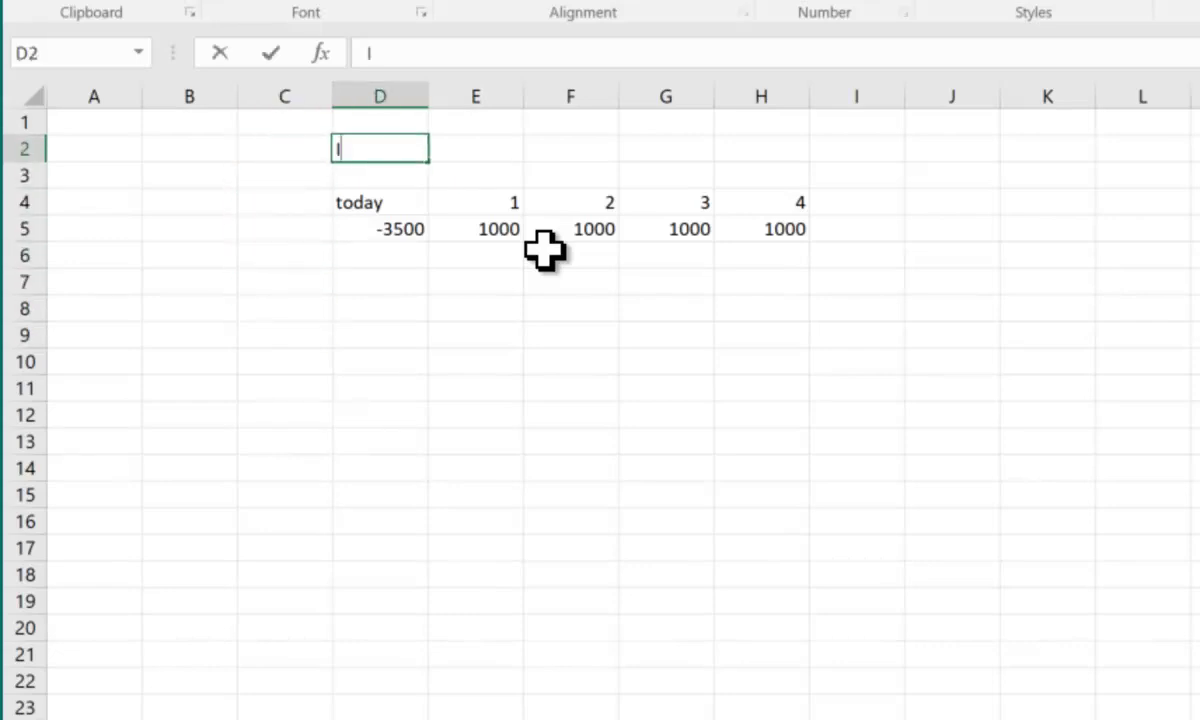
{"action": "type", "text": "nterest rate"}
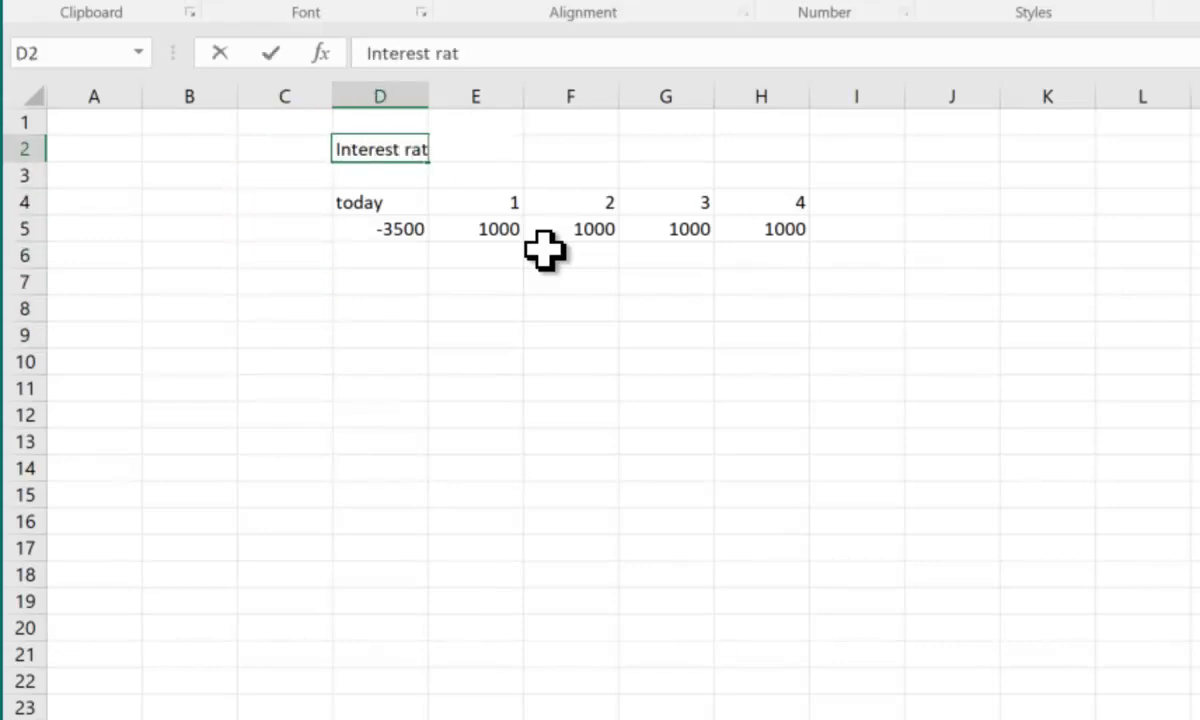
- Enter 7% in cell F2 as the interest rate
{"action": "key", "text": "Right"}
{"action": "key", "text": "Right"}
{"action": "type", "text": "7"}
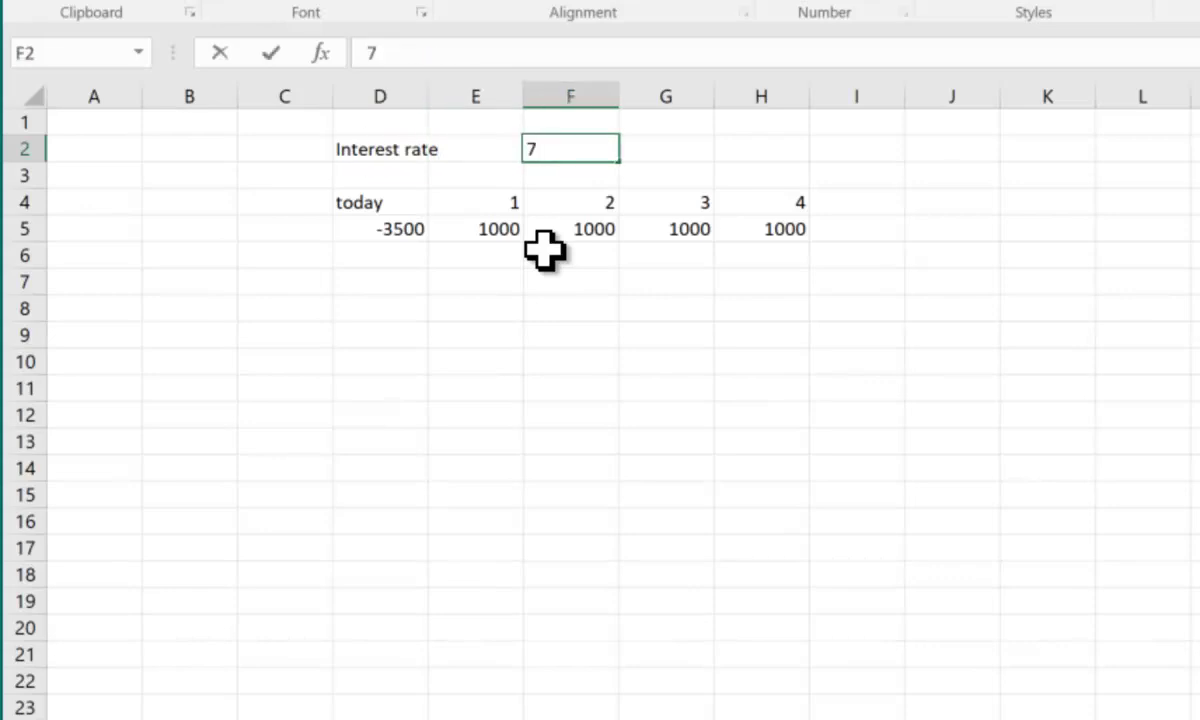
{"action": "type", "text": "%"}
{"action": "key", "text": "Return"}
- Start an NPV formula in cell D7 with the interest rate in F2 as its rate argument
{"action": "key", "text": "Return"}
{"action": "key", "text": "Down"}
{"action": "key", "text": "Down"}
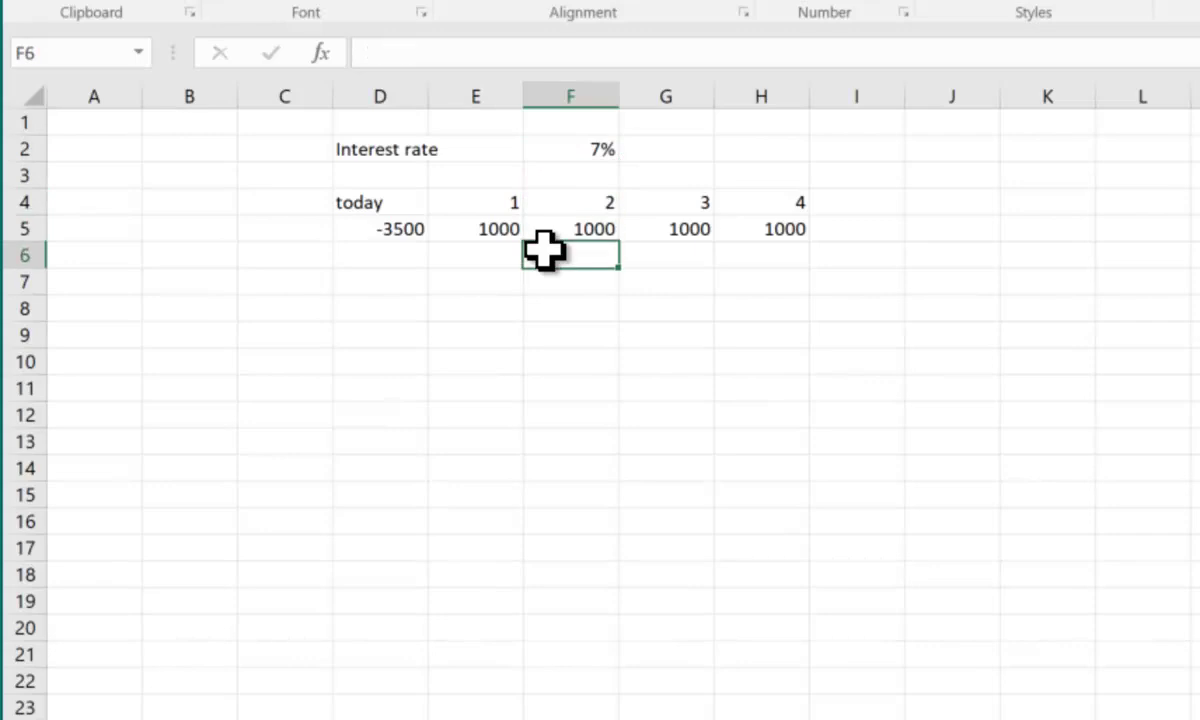
{"action": "key", "text": "Left"}
{"action": "key", "text": "Left"}
{"action": "key", "text": "Down"}
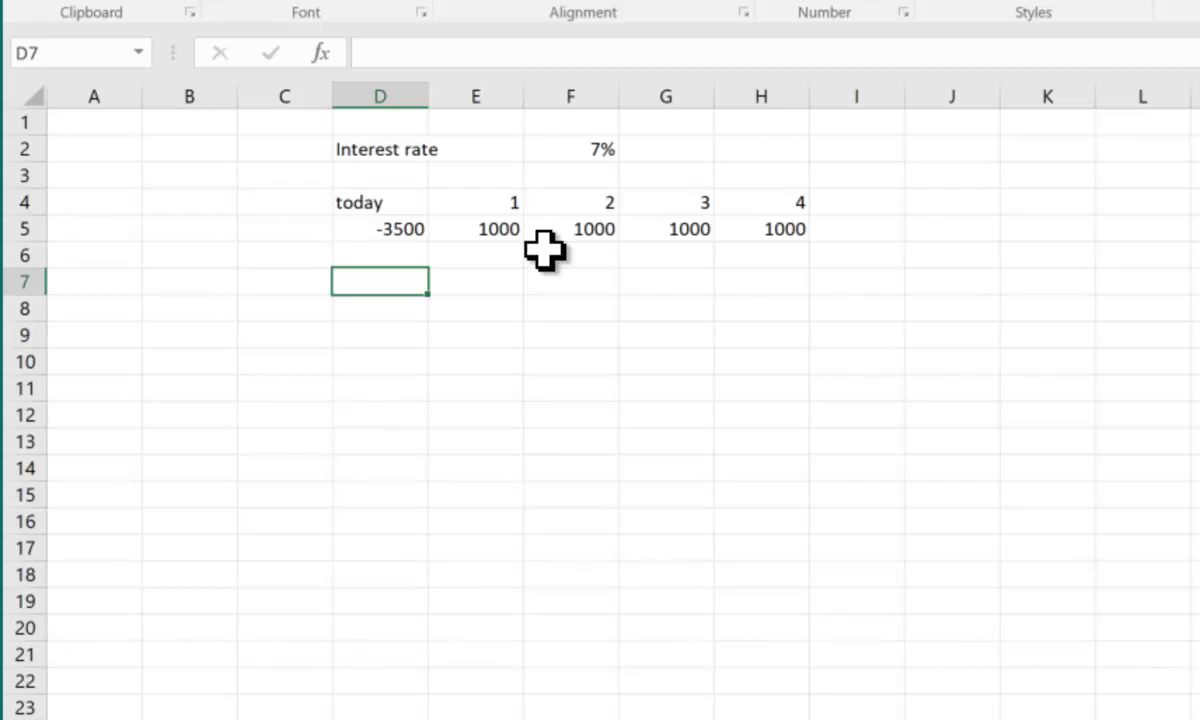
{"action": "type", "text": "="}
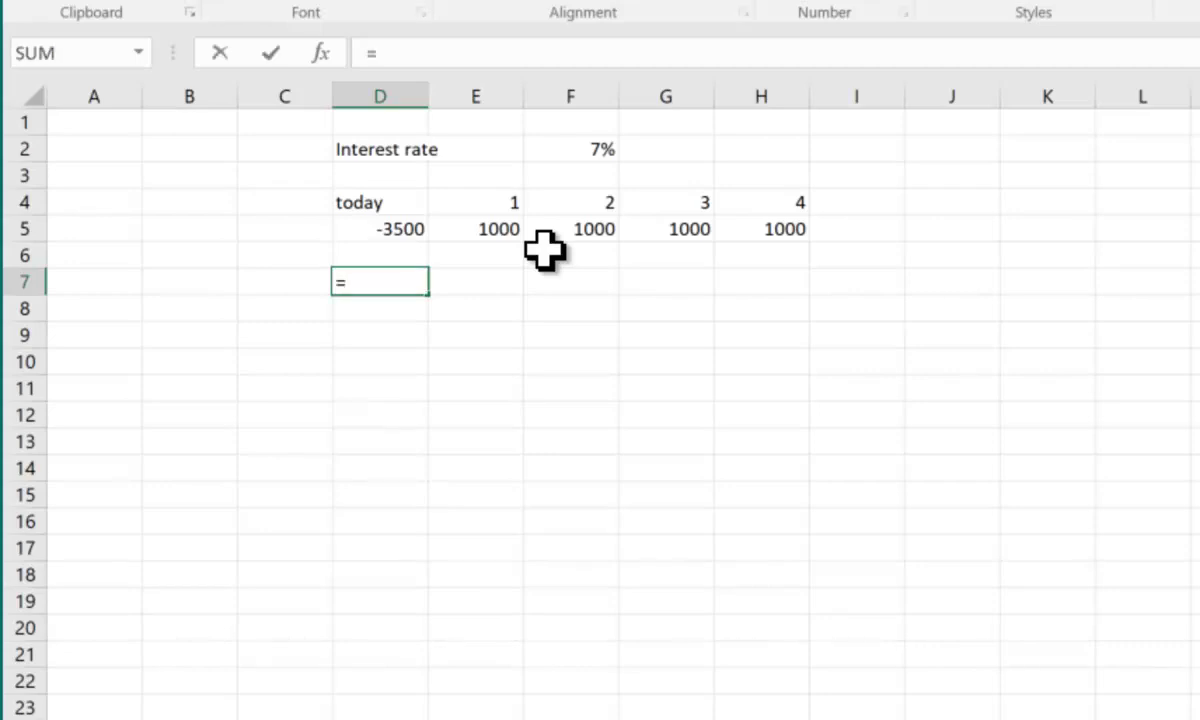
{"action": "type", "text": "NPV"}
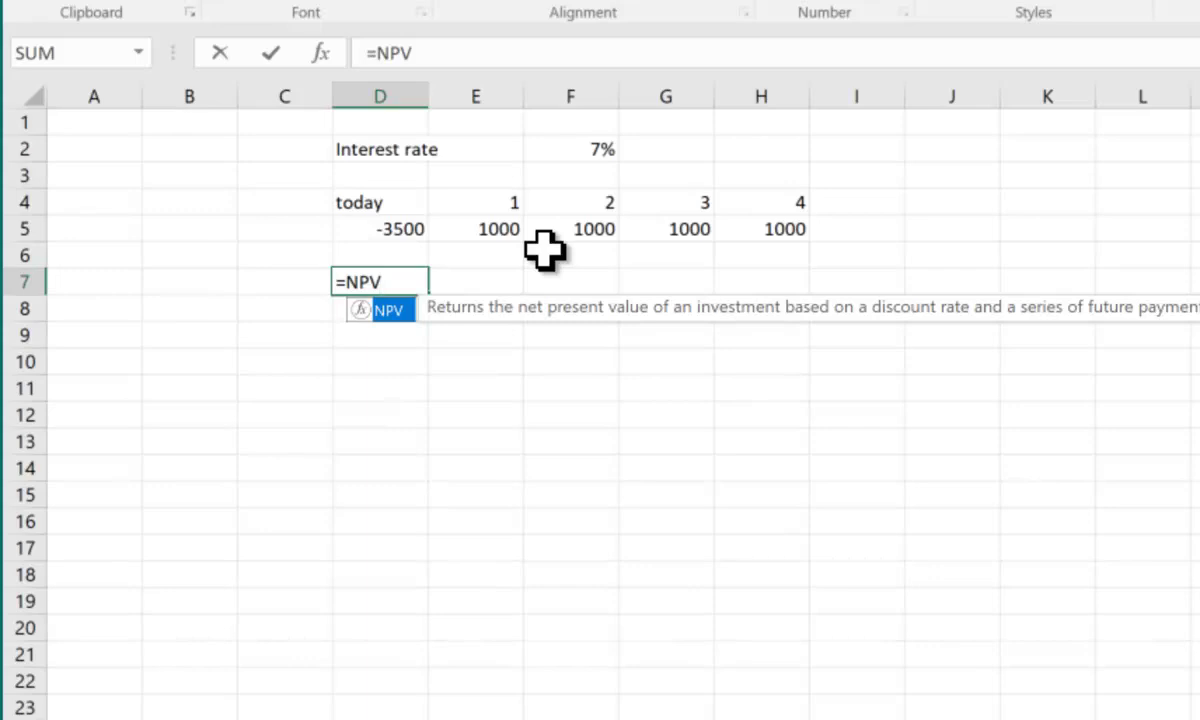
{"action": "type", "text": "("}
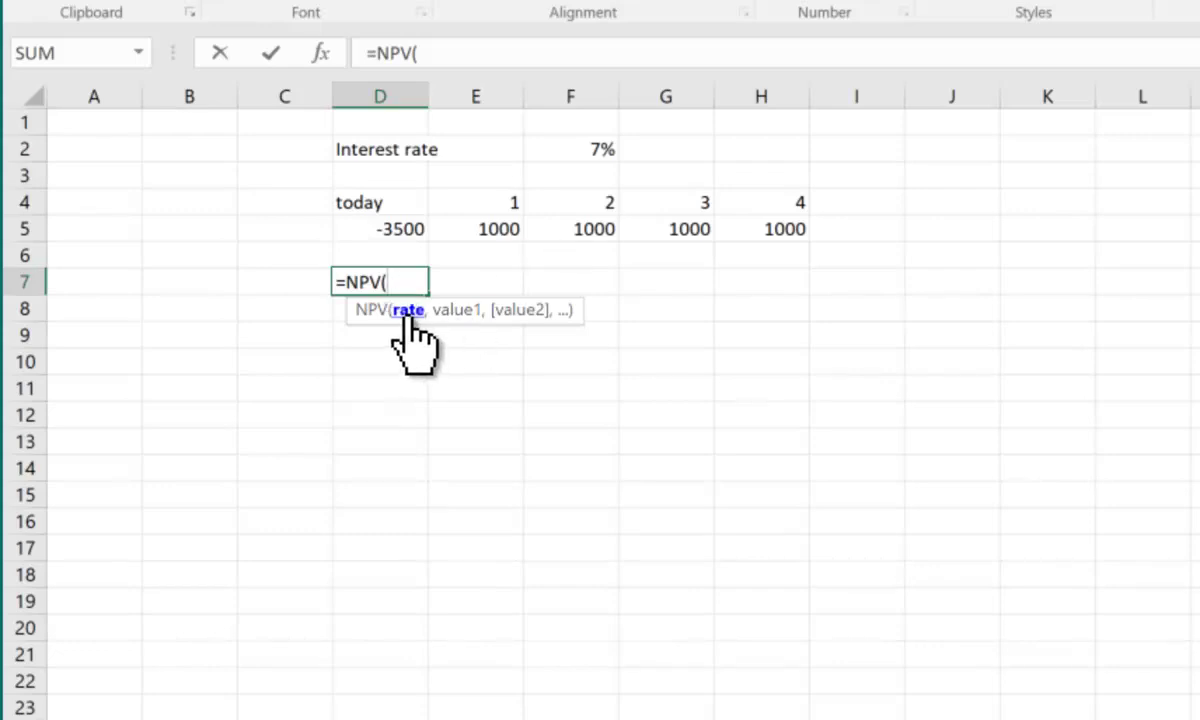
{"action": "left_click", "coordinate": [580, 150]}
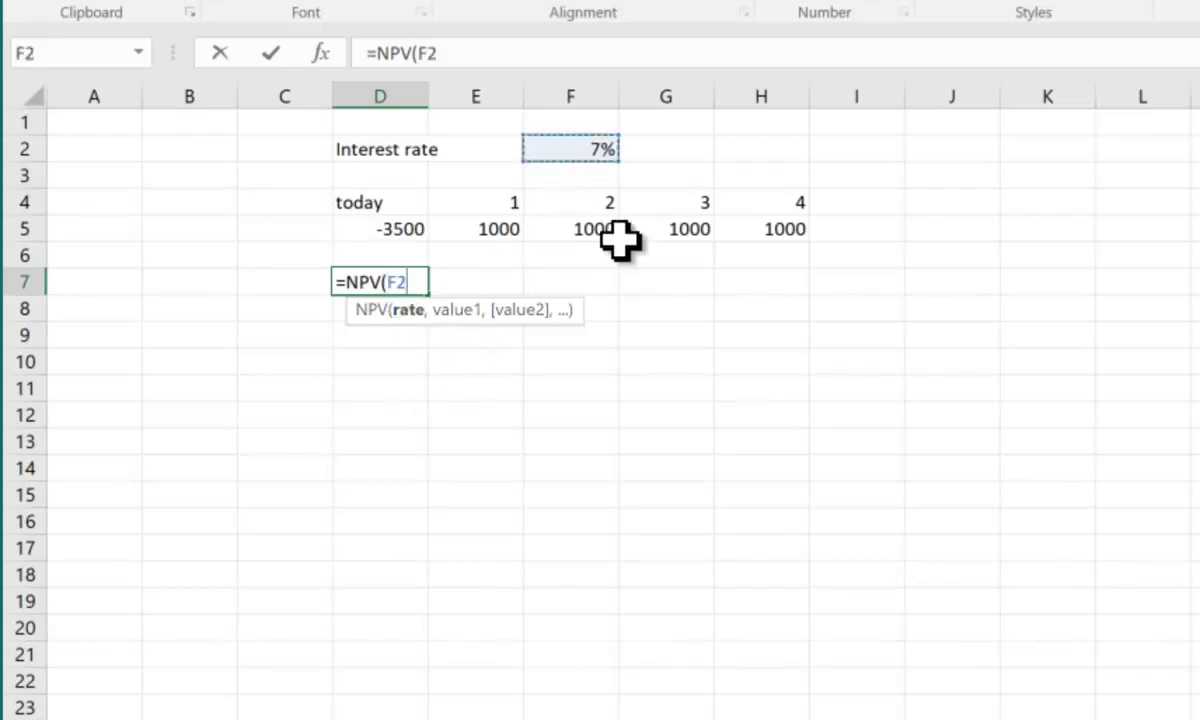
{"action": "type", "text": ","}
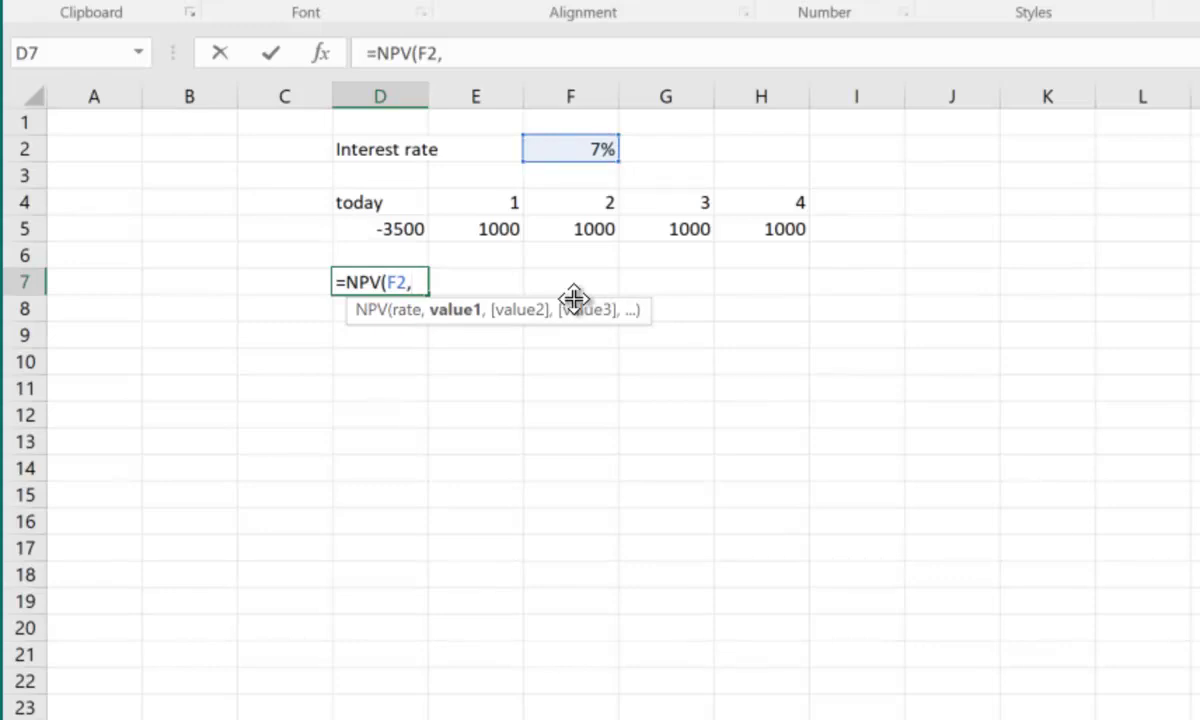
- Give the NPV function the future cash flows E5:H5 as its values, leaving out the outlay, and close its parentheses
{"action": "left_click_drag", "start_coordinate": [400, 227], "coordinate": [765, 228]}
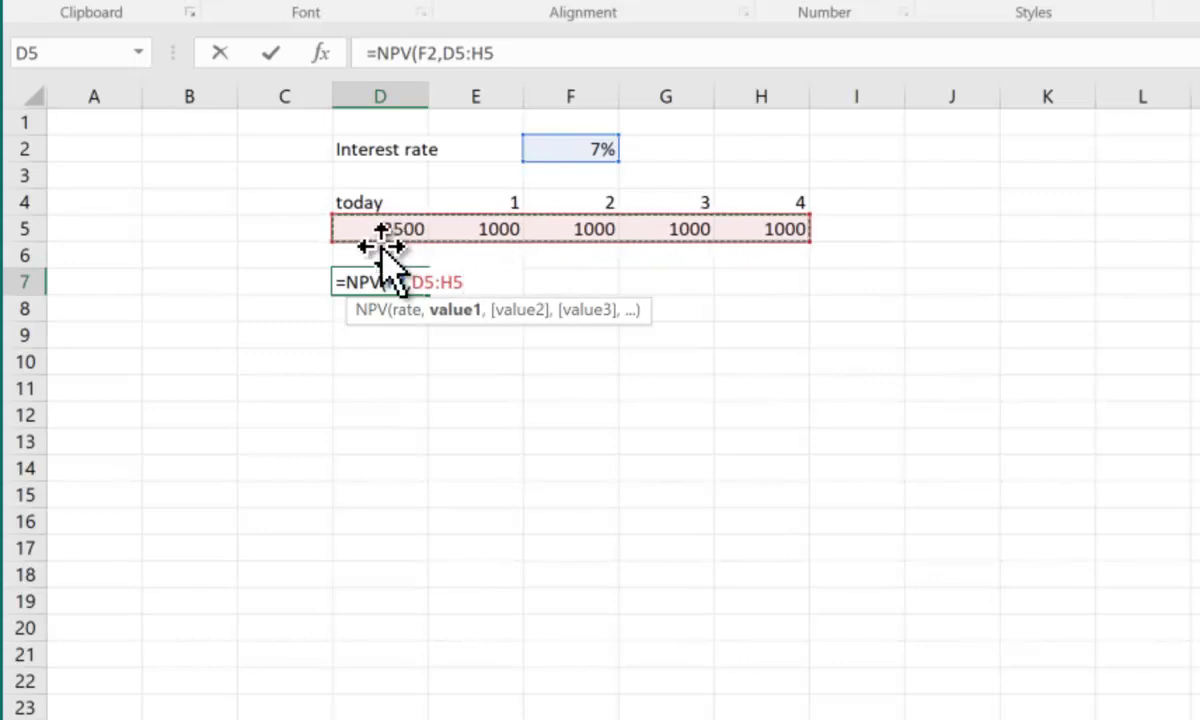
{"action": "left_click", "coordinate": [474, 252]}
{"action": "left_click_drag", "start_coordinate": [483, 228], "coordinate": [742, 224]}
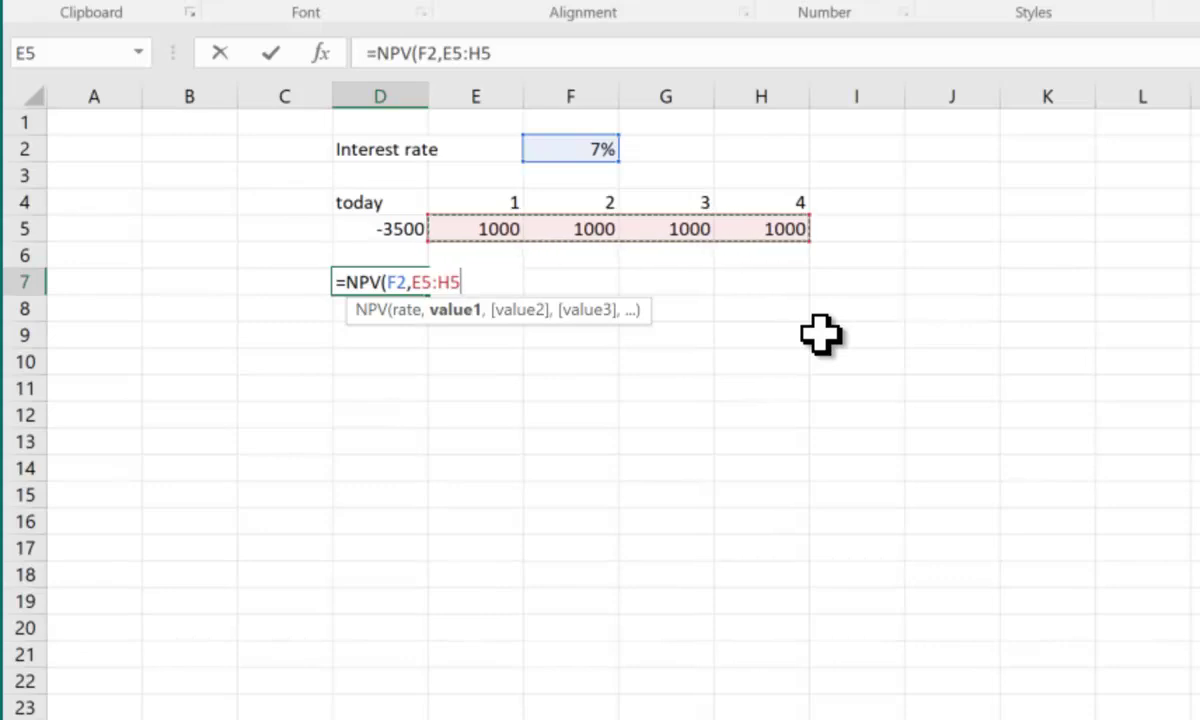
{"action": "type", "text": ")"}
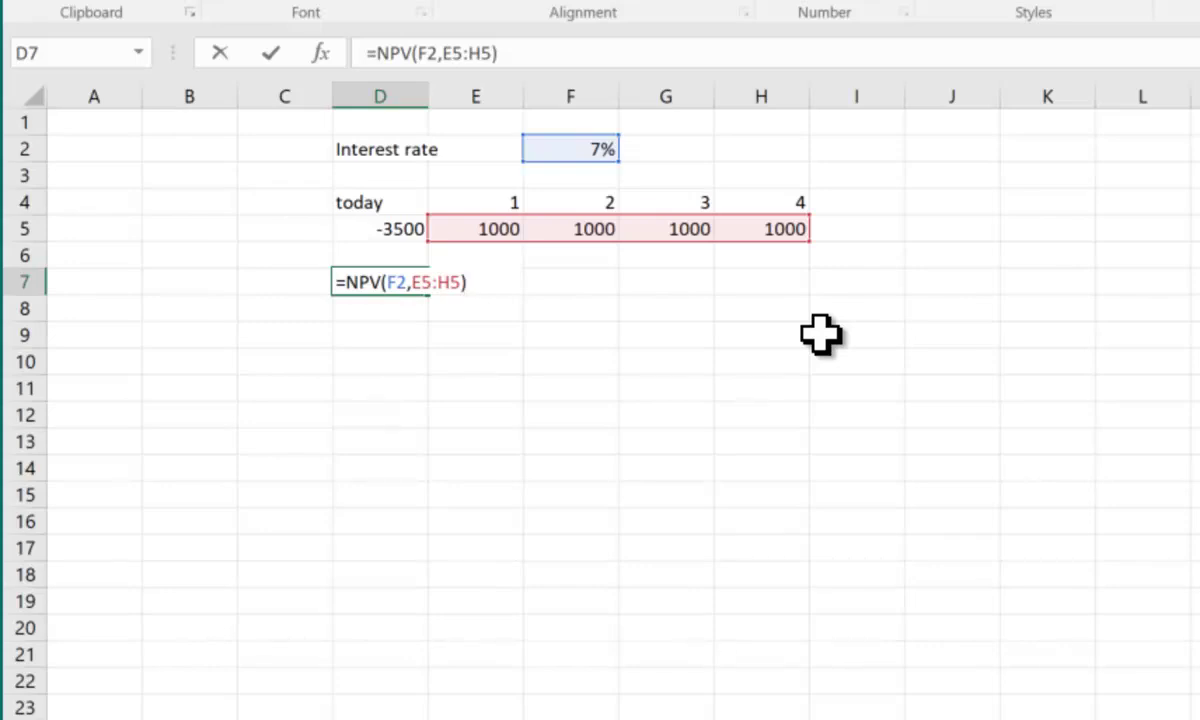
- Add the initial outlay in D5 to the NPV result and complete the formula =NPV(F2,E5:H5)+D5
{"action": "type", "text": "+"}
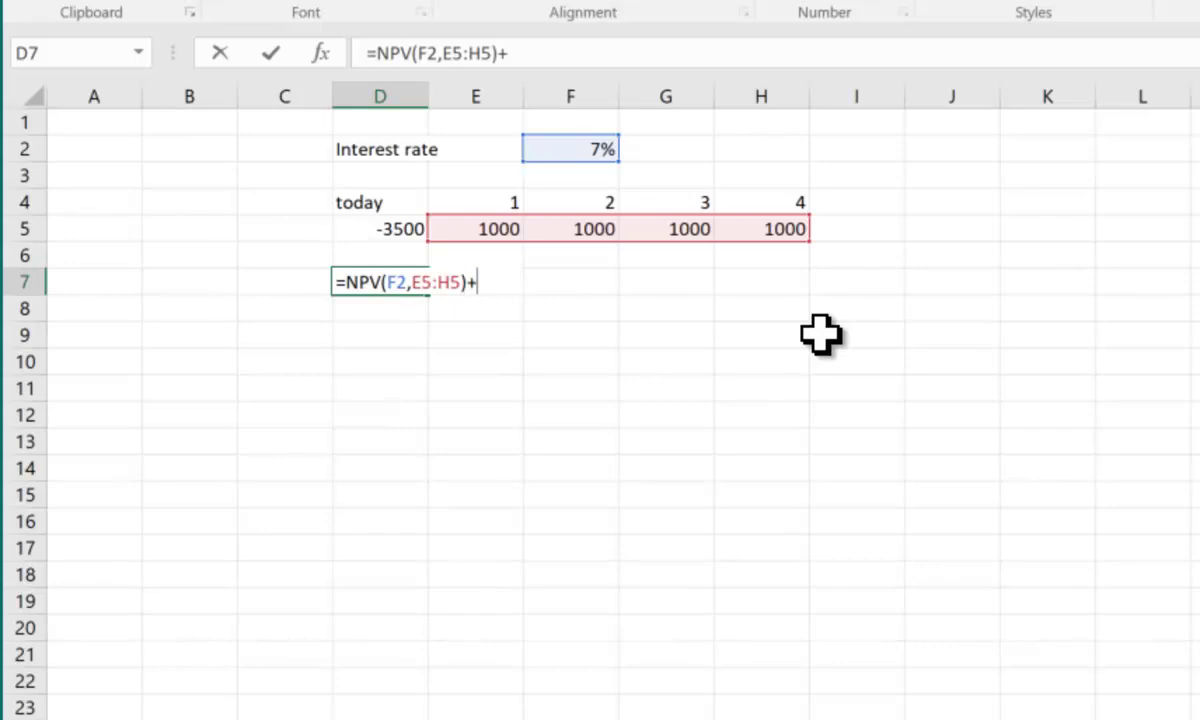
{"action": "left_click", "coordinate": [358, 232]}
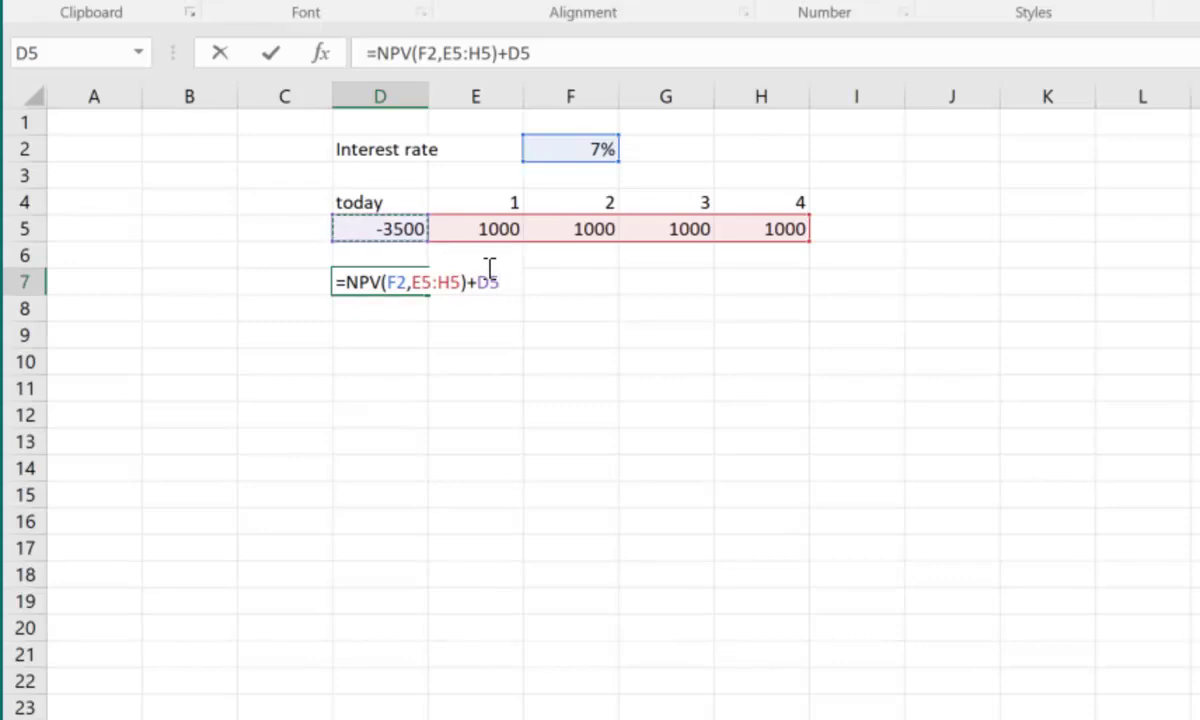
{"action": "key", "text": "Return"}
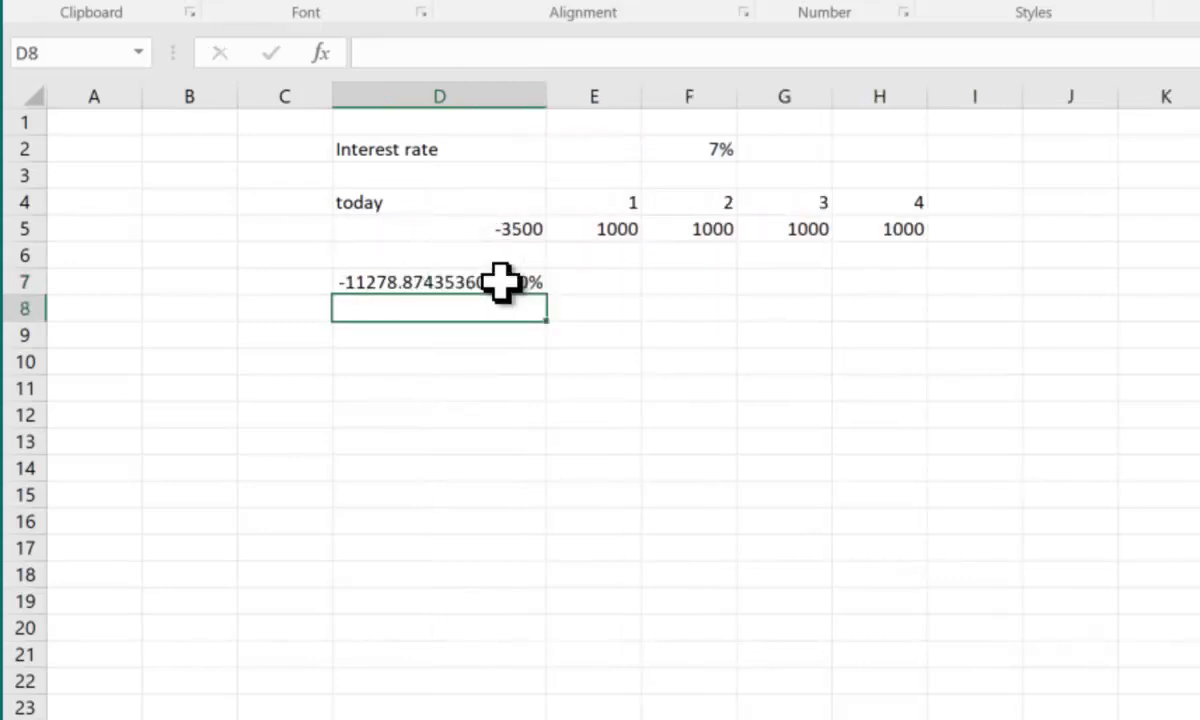
- Change the net present value in D7 from percentage format to a plain number with two decimal places
{"action": "left_click", "coordinate": [500, 283]}
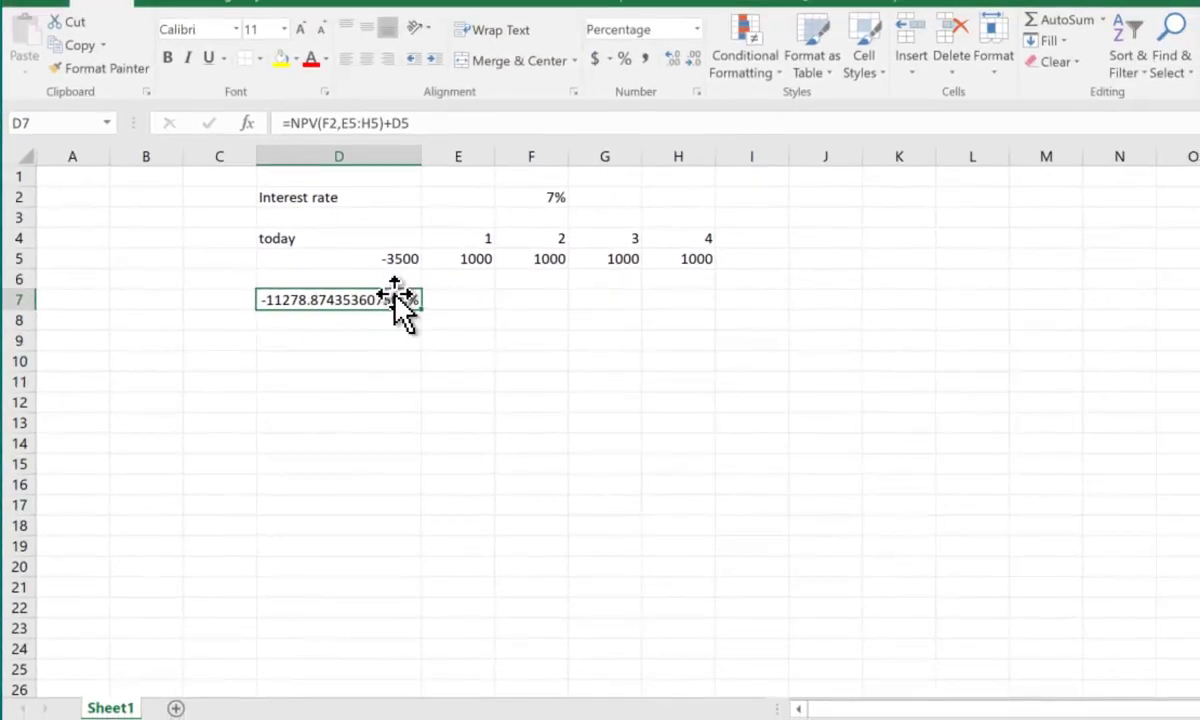
{"action": "left_click", "coordinate": [697, 31]}
{"action": "left_click", "coordinate": [644, 54]}
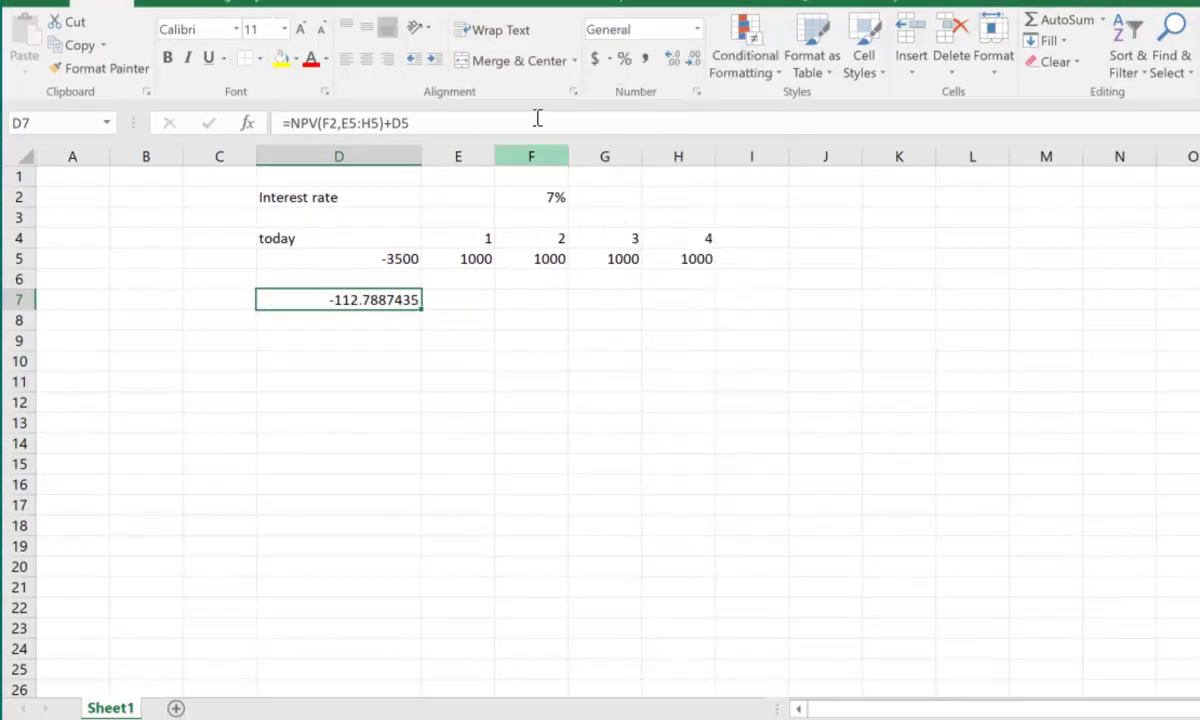
{"action": "left_click", "coordinate": [693, 60]}
{"action": "left_click", "coordinate": [693, 60]}
{"action": "left_click", "coordinate": [693, 60]}
{"action": "left_click", "coordinate": [693, 60]}
{"action": "left_click", "coordinate": [693, 60]}
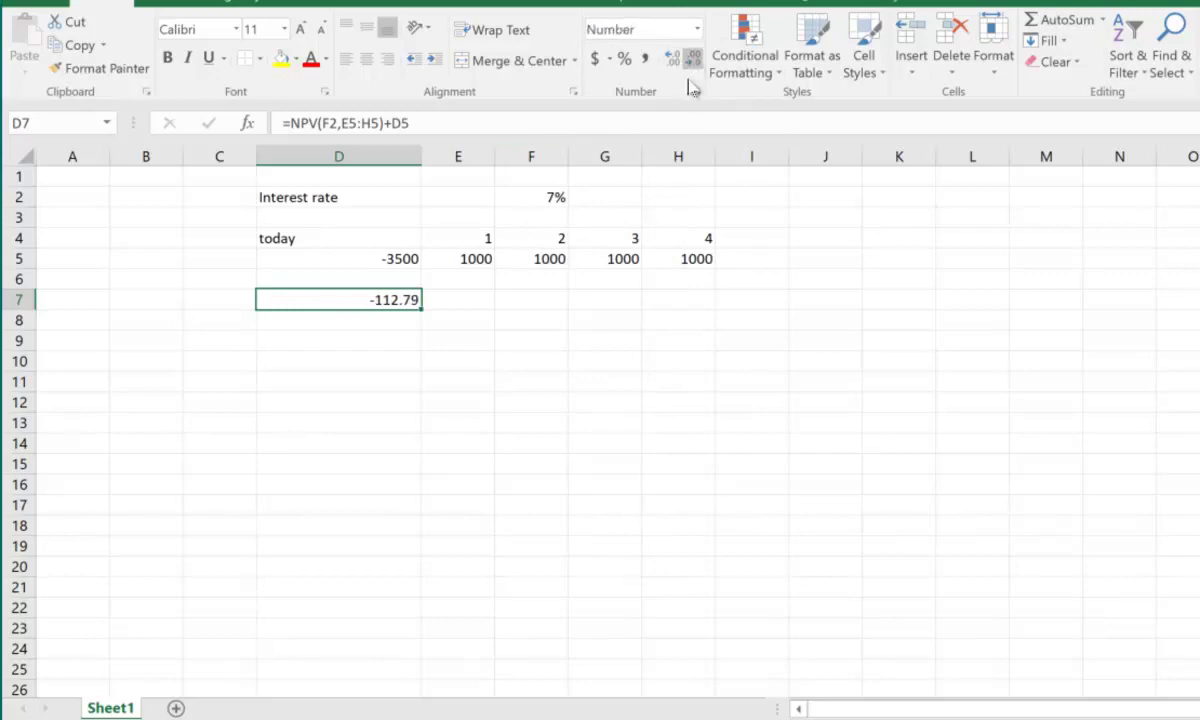
{"action": "left_click", "coordinate": [458, 302]}
{"action": "left_click", "coordinate": [394, 305]}
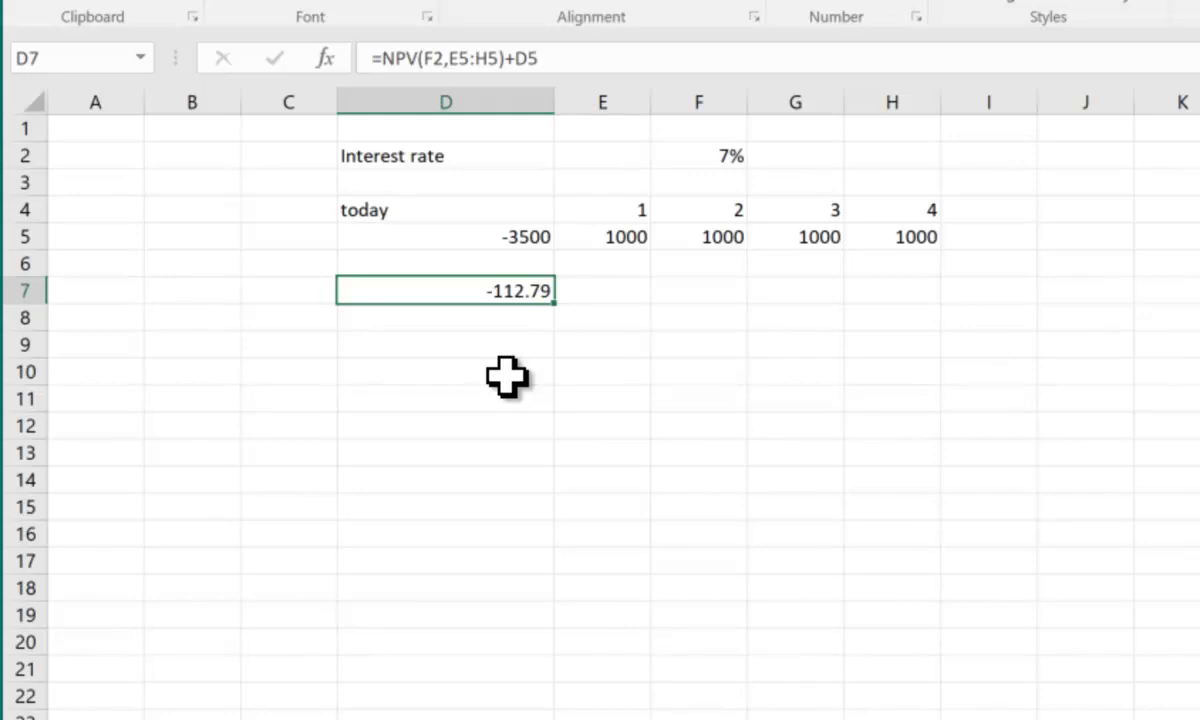
- Calculate the internal rate of return of all cash flows in cell D8 with the formula =IRR(D5:H5)
{"action": "key", "text": "Down"}
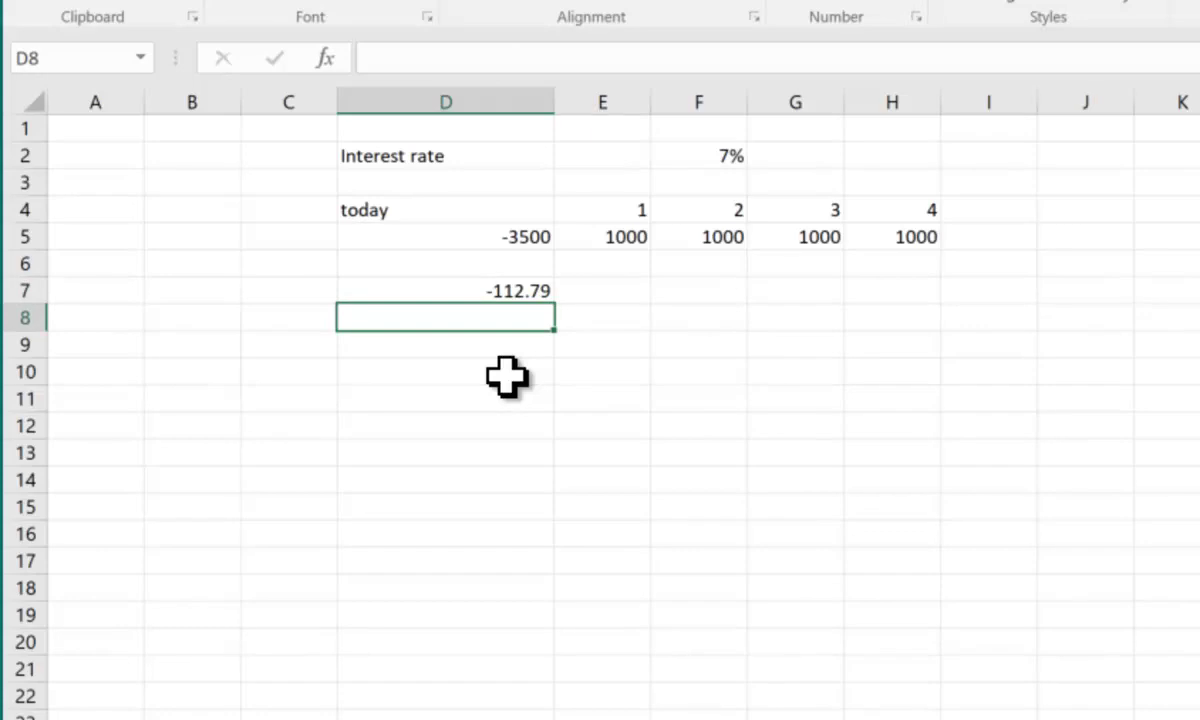
{"action": "type", "text": "="}
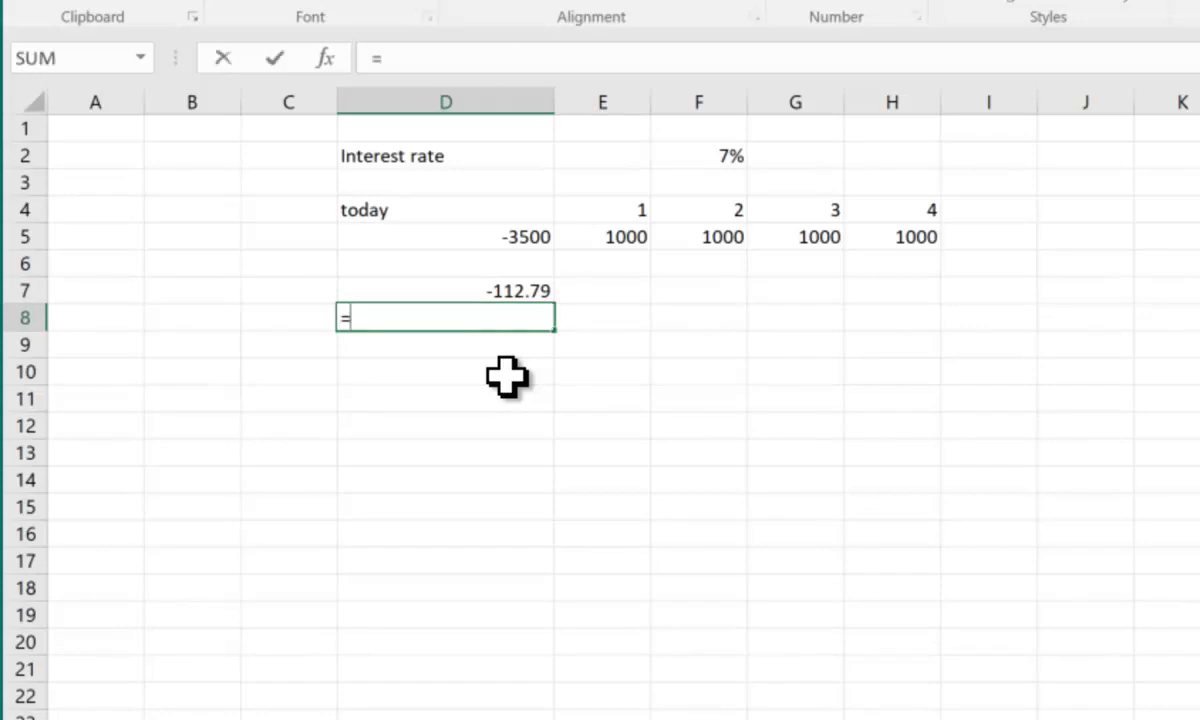
{"action": "type", "text": "IRR("}
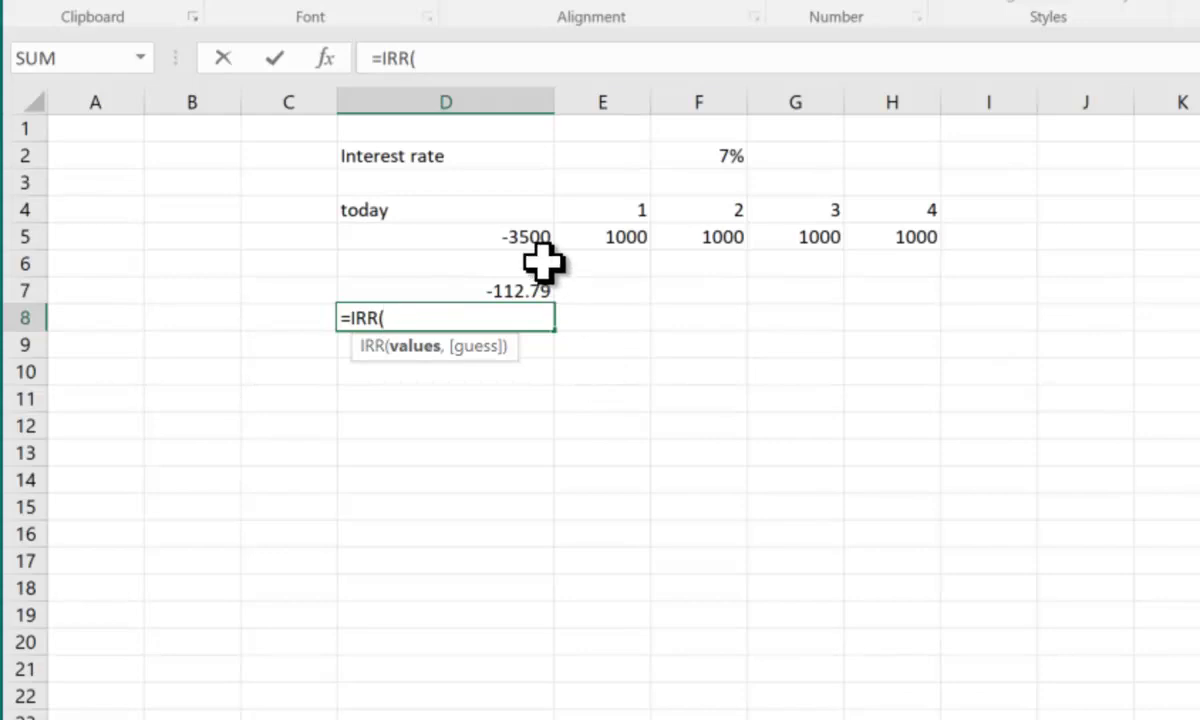
{"action": "left_click_drag", "start_coordinate": [498, 246], "coordinate": [890, 240]}
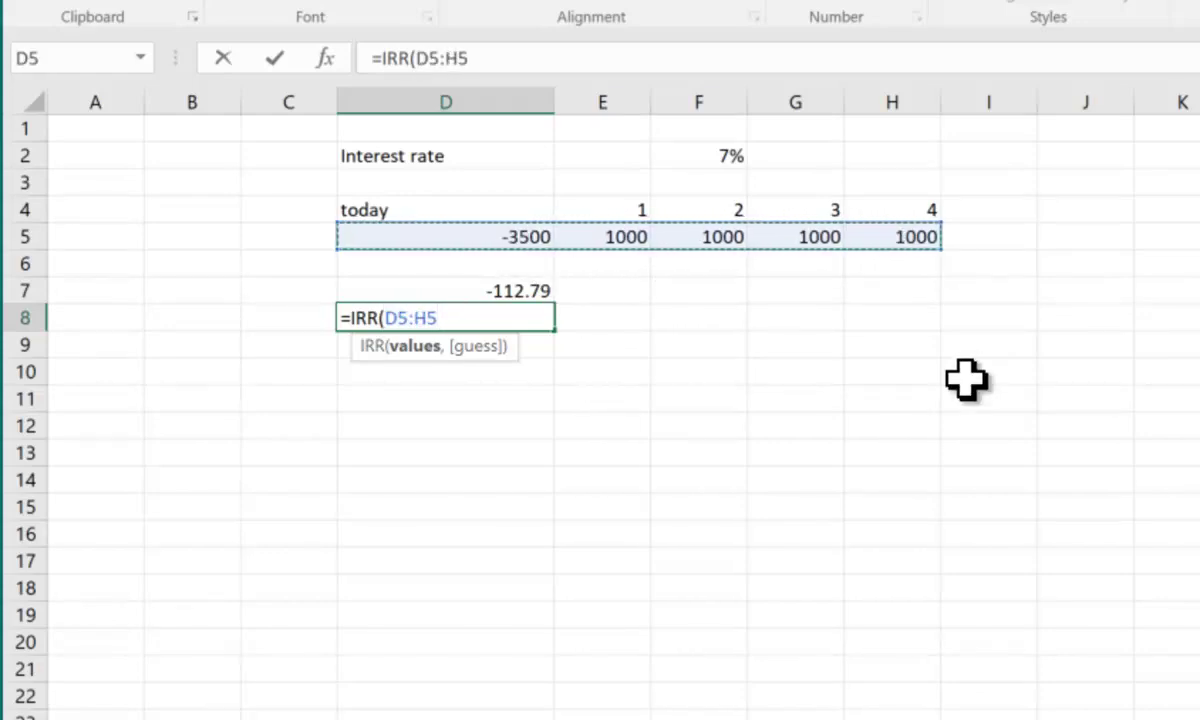
{"action": "type", "text": ")"}
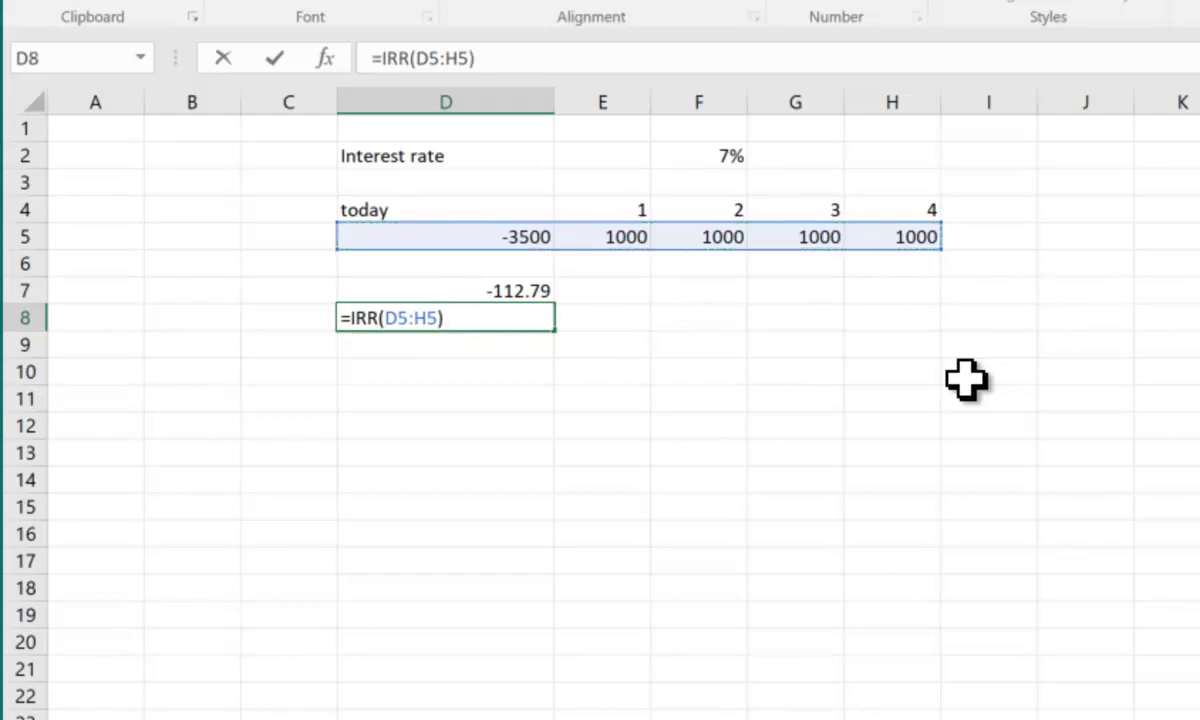
{"action": "key", "text": "Return"}
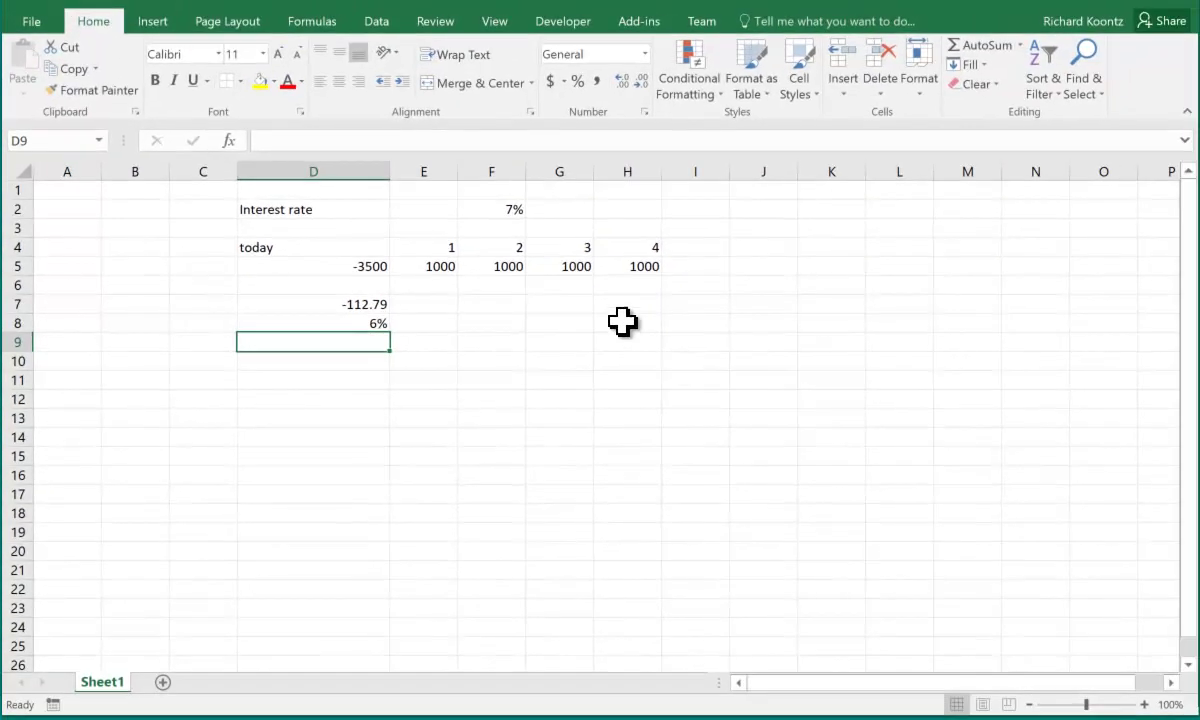
- Show the internal rate of return in D8 as a percentage with two decimal places
{"action": "left_click", "coordinate": [360, 322]}
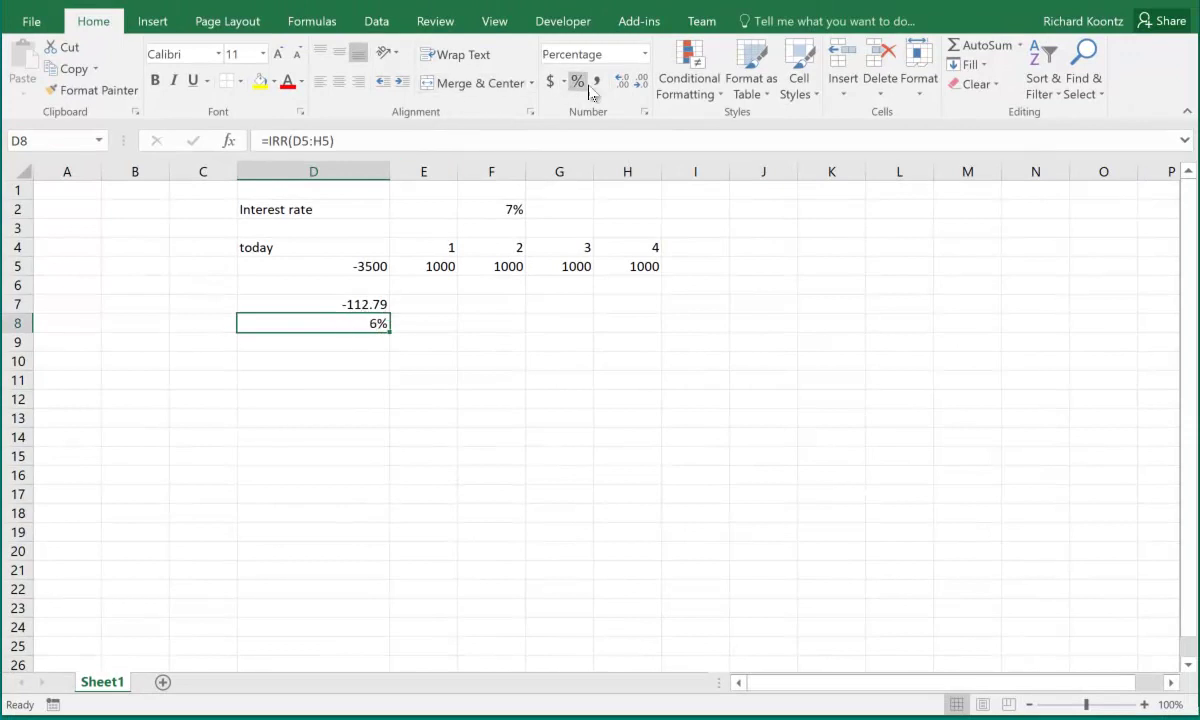
{"action": "left_click", "coordinate": [621, 82]}
{"action": "left_click", "coordinate": [621, 82]}
{"action": "left_click", "coordinate": [440, 324]}
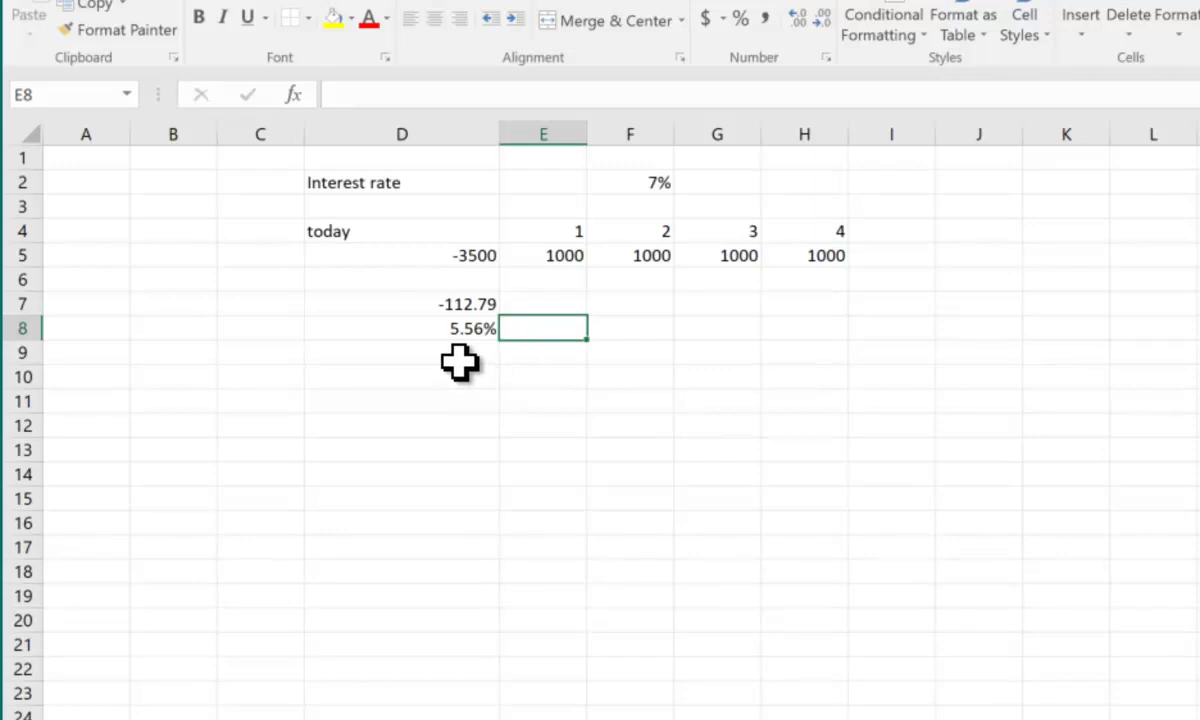
- Set the interest rate in F2 to 5% and check the net present value in D7
{"action": "left_click", "coordinate": [624, 185]}
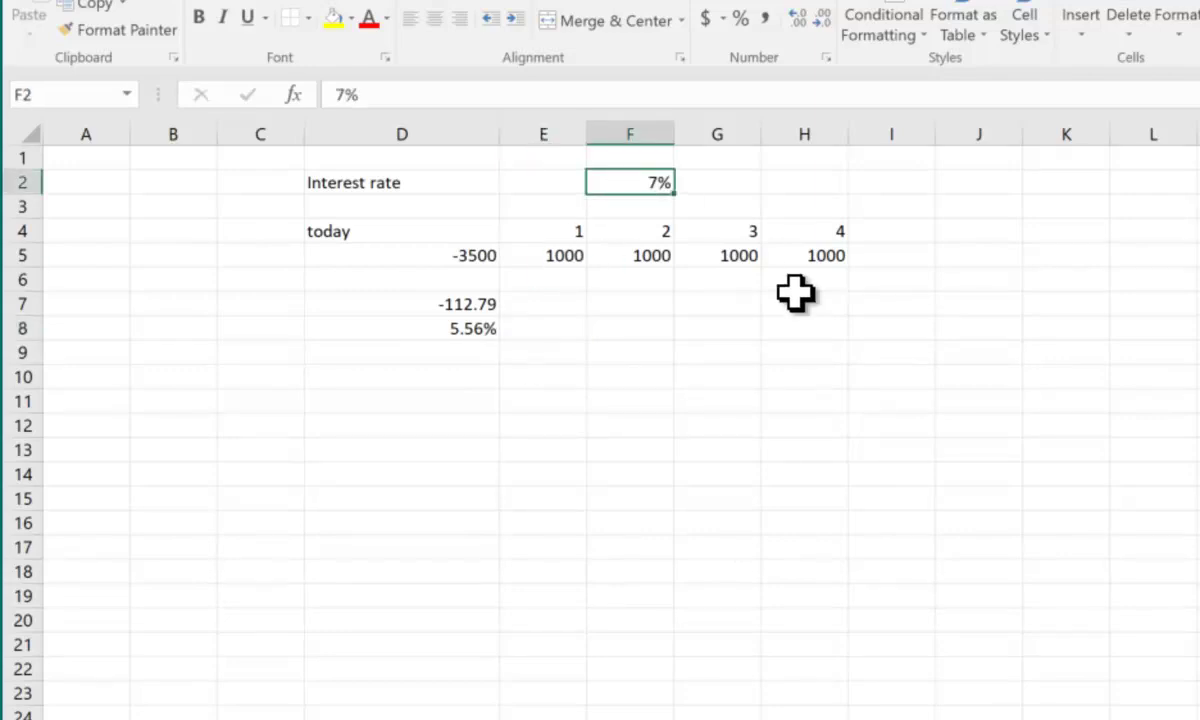
{"action": "type", "text": "5"}
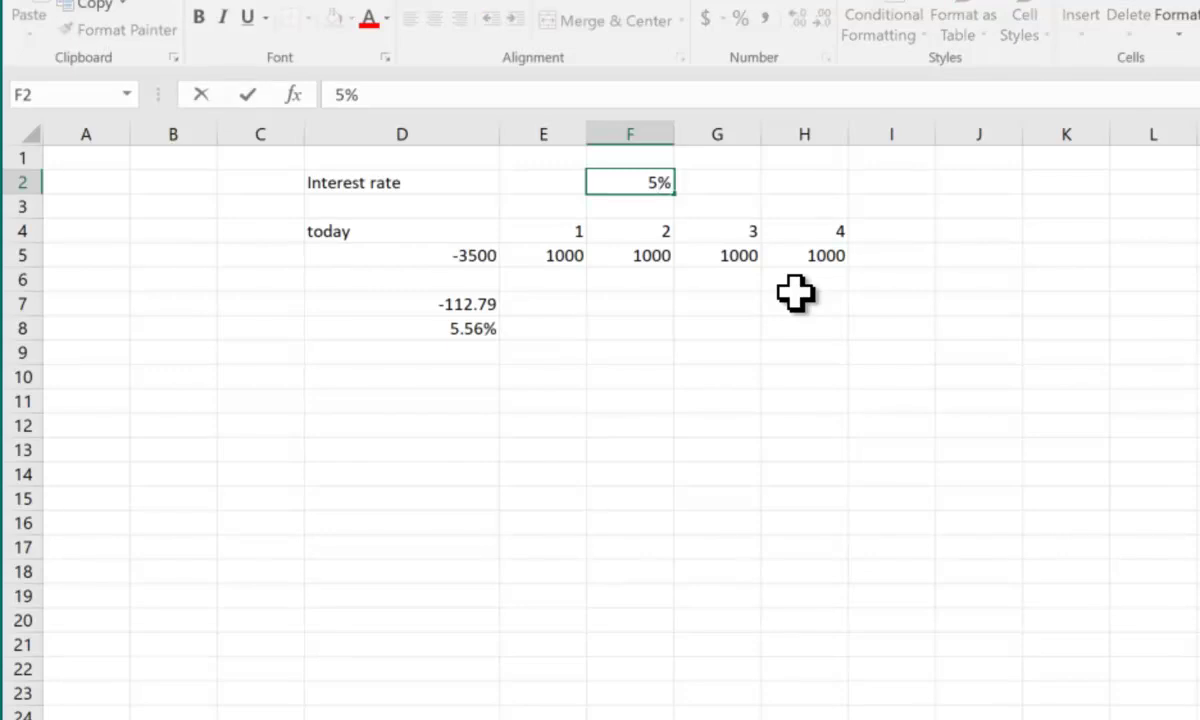
{"action": "key", "text": "Return"}
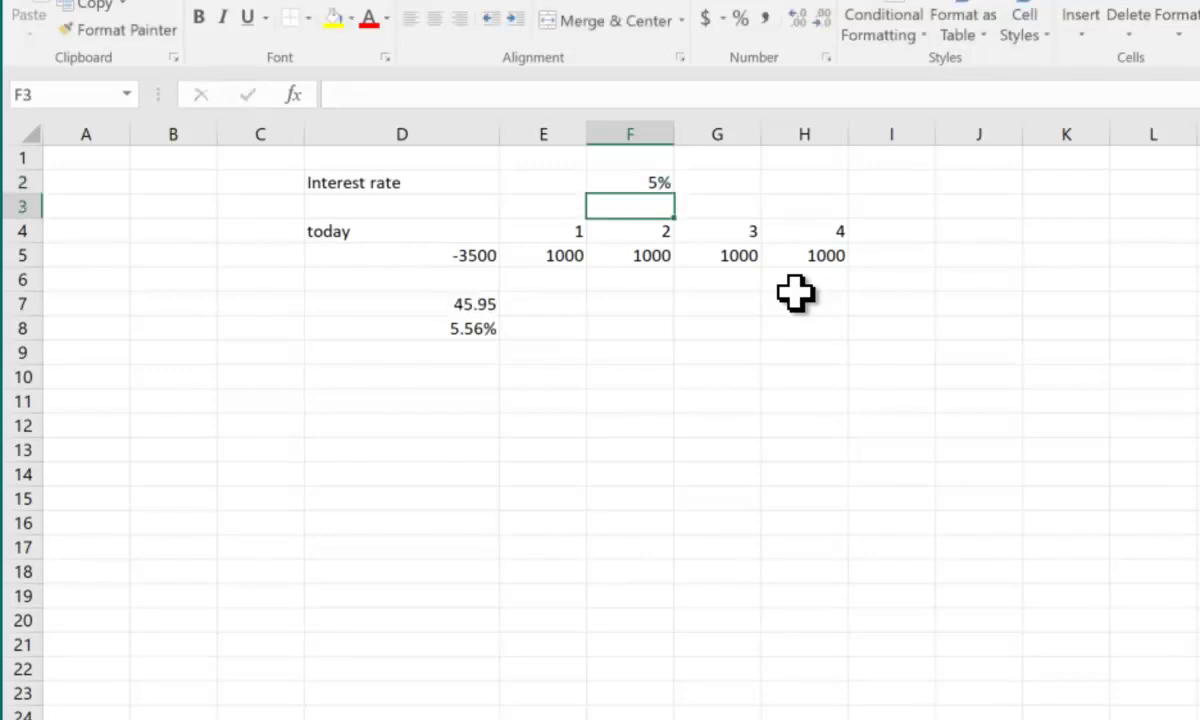
{"action": "left_click", "coordinate": [658, 184]}
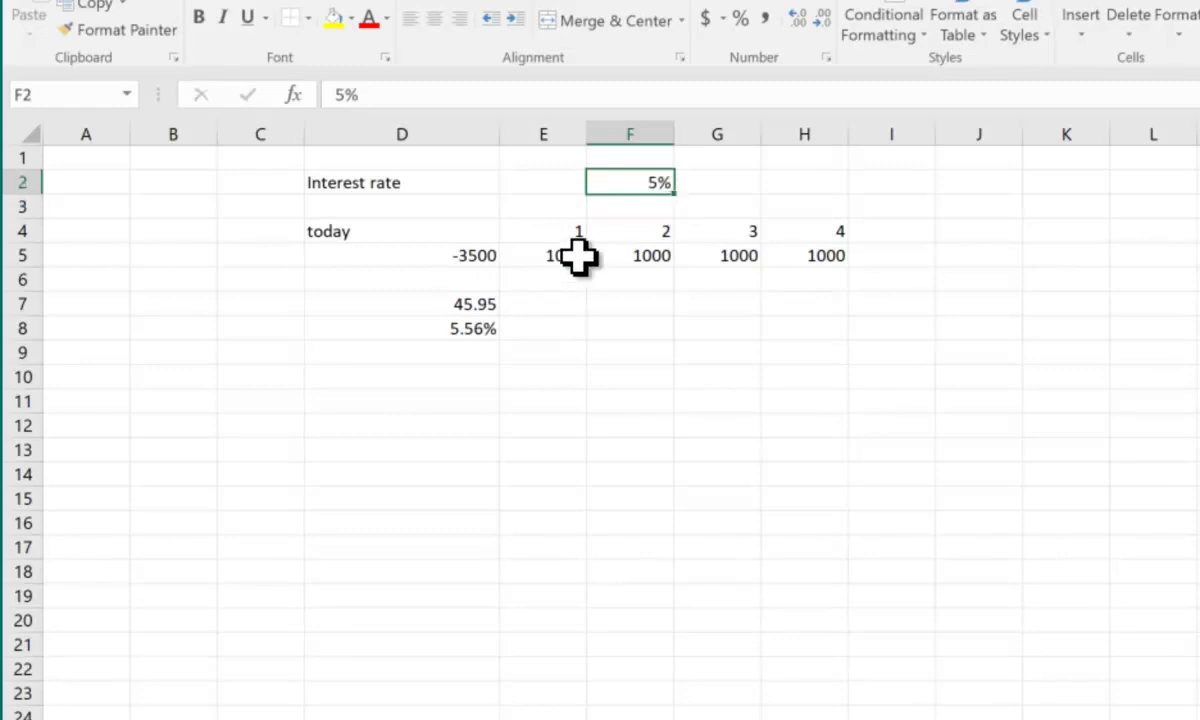
{"action": "left_click", "coordinate": [462, 308]}
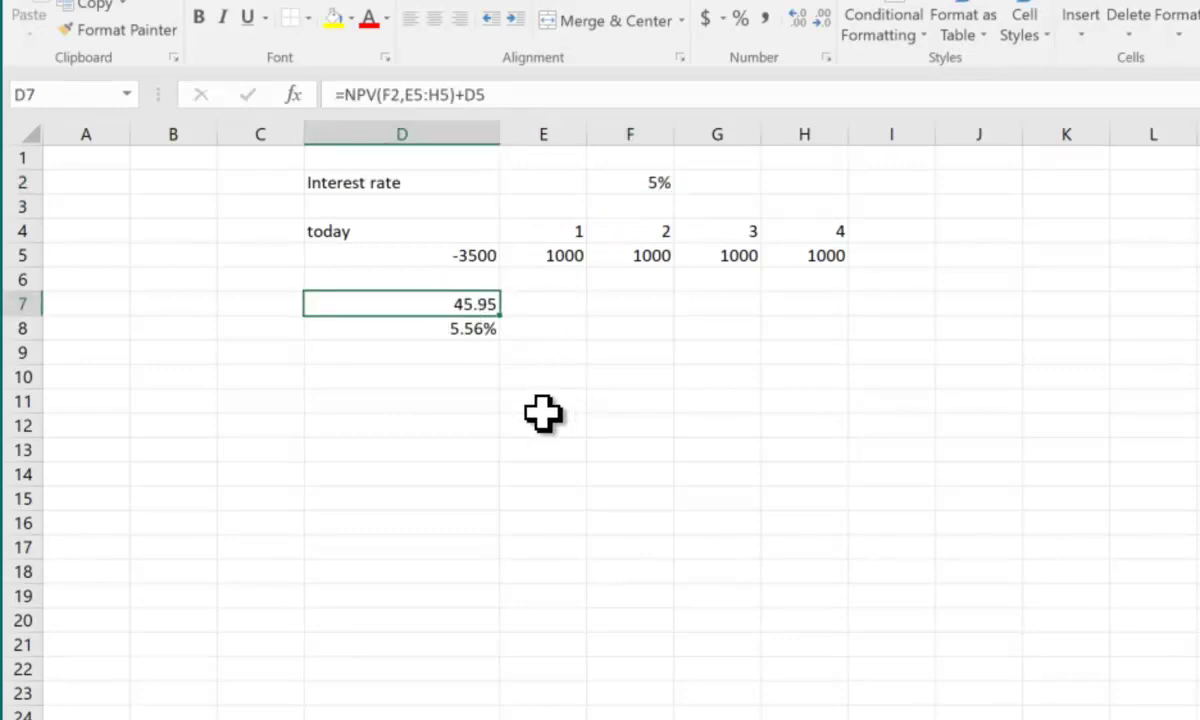